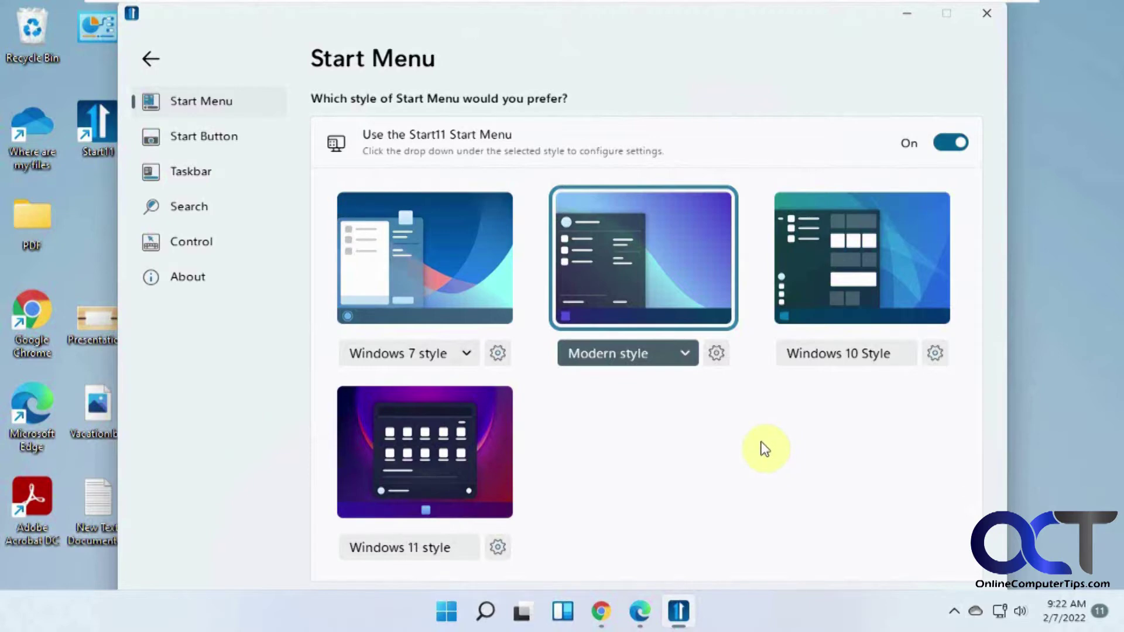
- Bring up the Stardock Start11 purchase page in Chrome, then minimize it back to Start11
{"action": "left_click", "coordinate": [602, 611]}
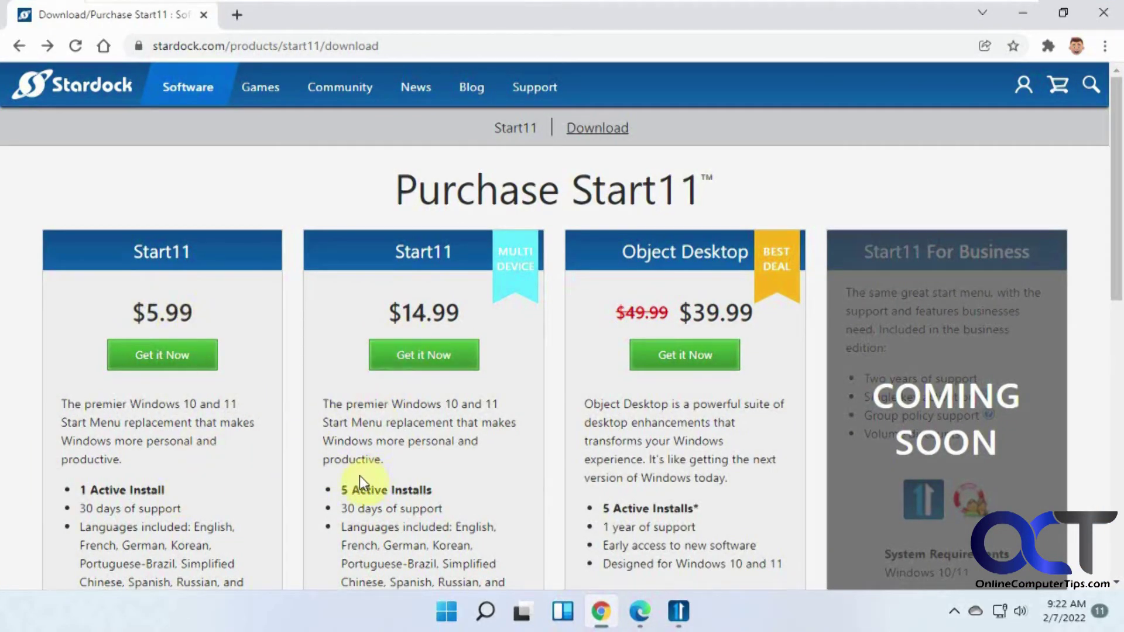
{"action": "left_click", "coordinate": [600, 615]}
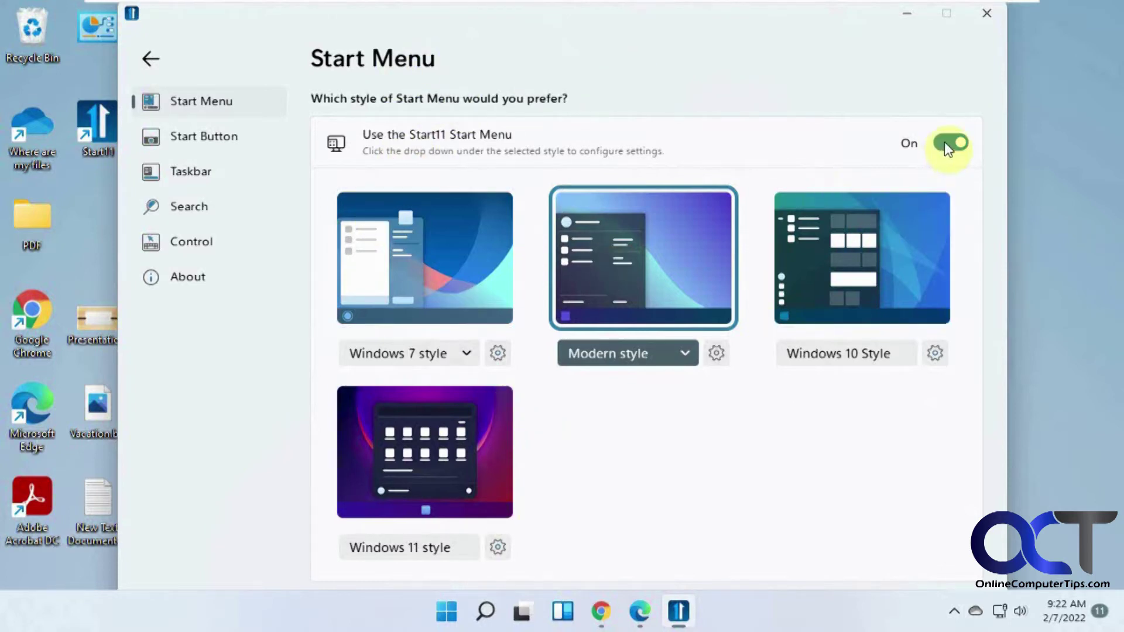
- Select the Windows 7 Start menu style and preview its Compact variant
{"action": "left_click", "coordinate": [452, 291]}
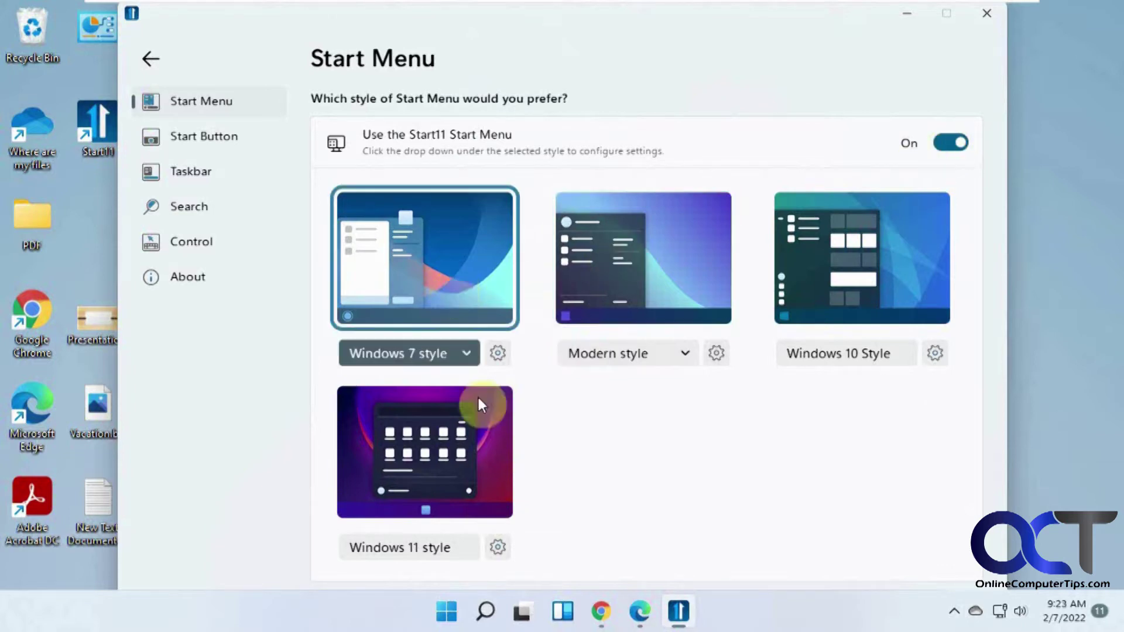
{"action": "left_click", "coordinate": [450, 612]}
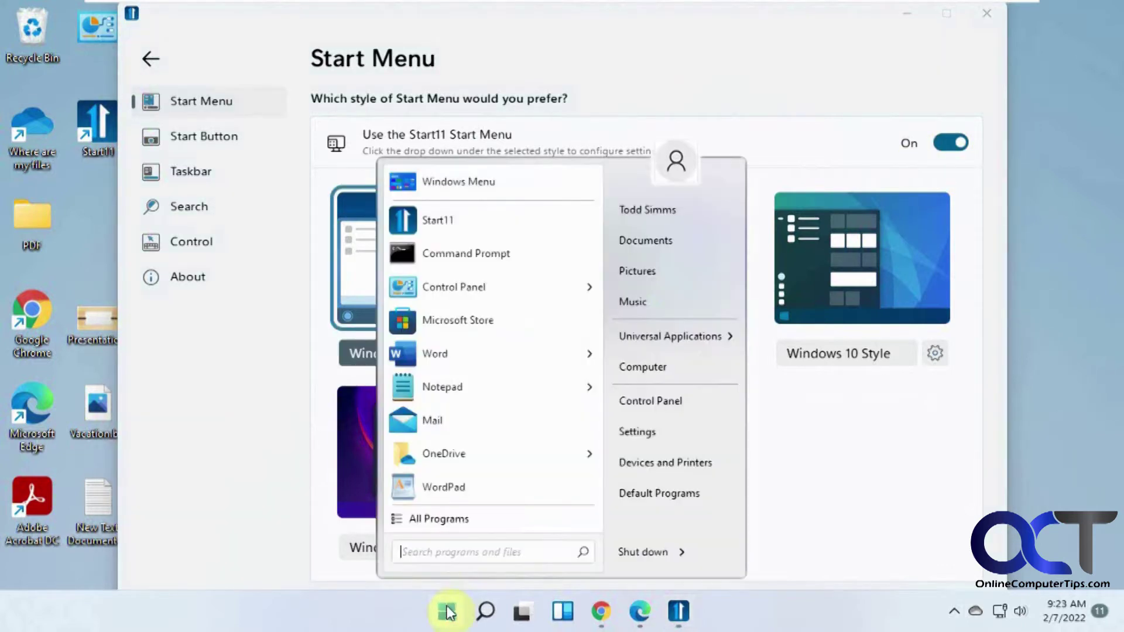
{"action": "left_click", "coordinate": [450, 612]}
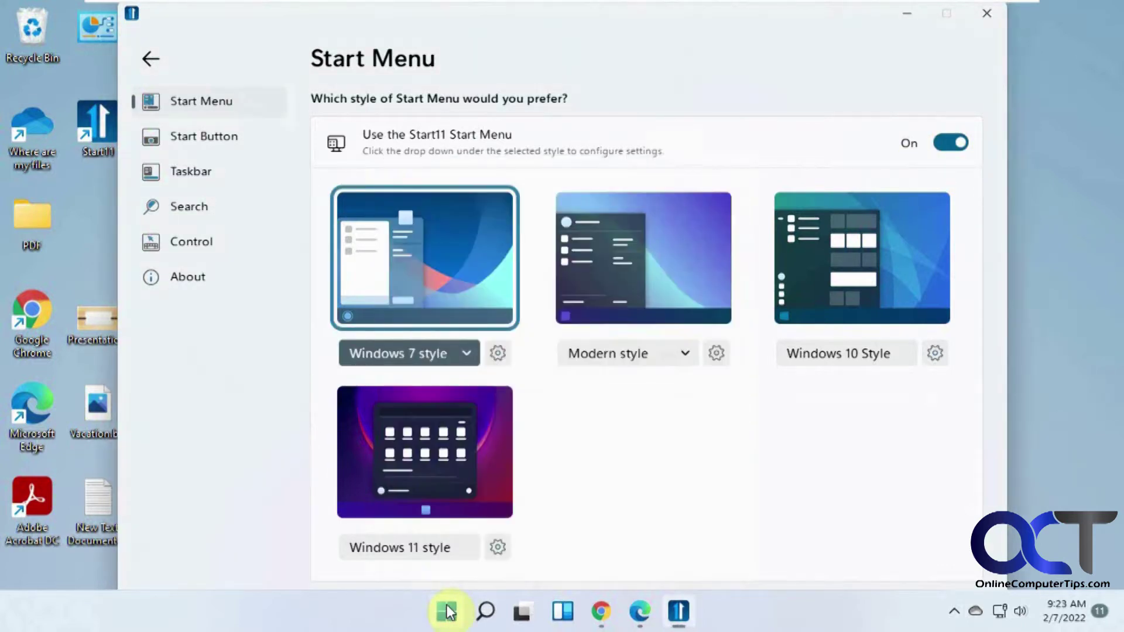
{"action": "left_click", "coordinate": [468, 350]}
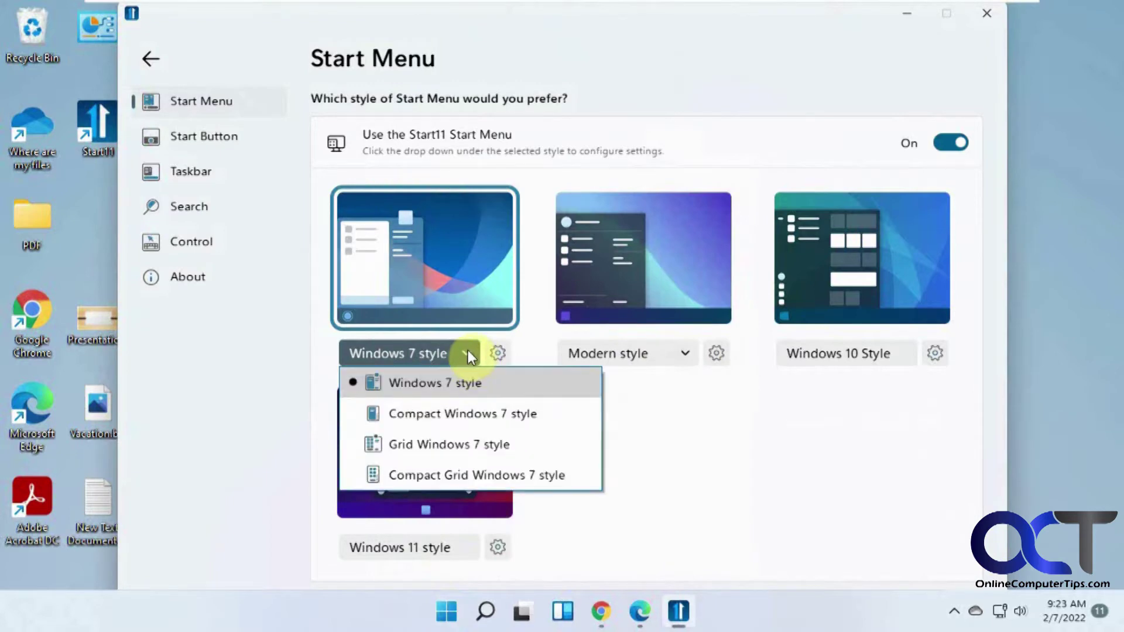
{"action": "left_click", "coordinate": [452, 412]}
{"action": "left_click", "coordinate": [445, 622]}
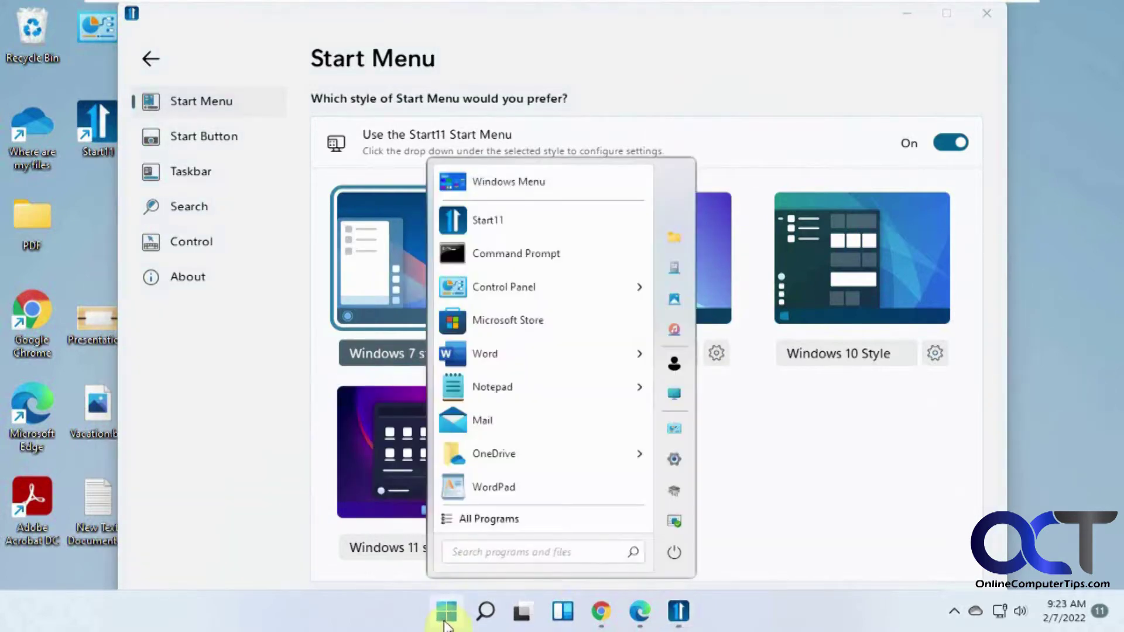
{"action": "left_click", "coordinate": [445, 623]}
- Switch the Windows 7 style to its Grid variant and preview the Start menu
{"action": "left_click", "coordinate": [463, 353]}
{"action": "left_click", "coordinate": [462, 443]}
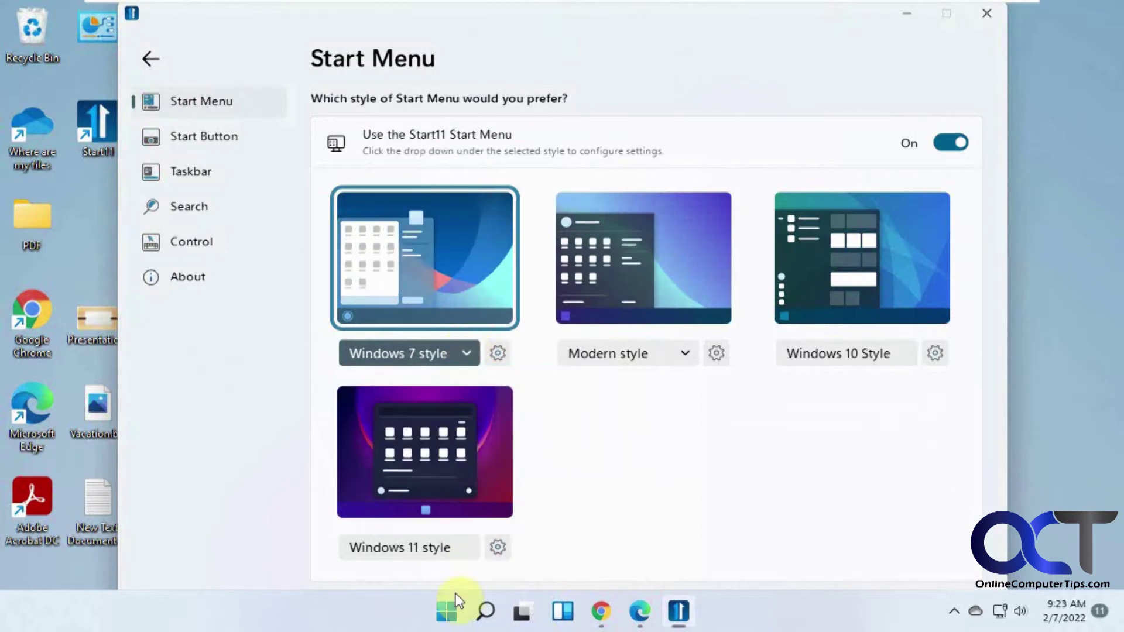
{"action": "left_click", "coordinate": [456, 601]}
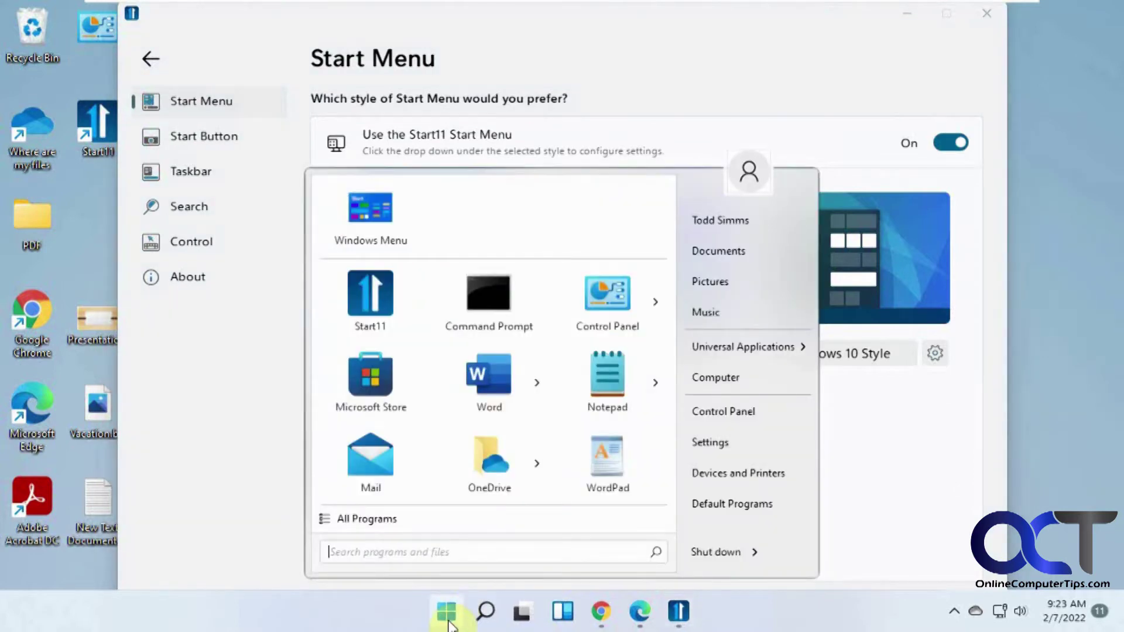
{"action": "left_click", "coordinate": [448, 622]}
{"action": "left_click", "coordinate": [463, 352]}
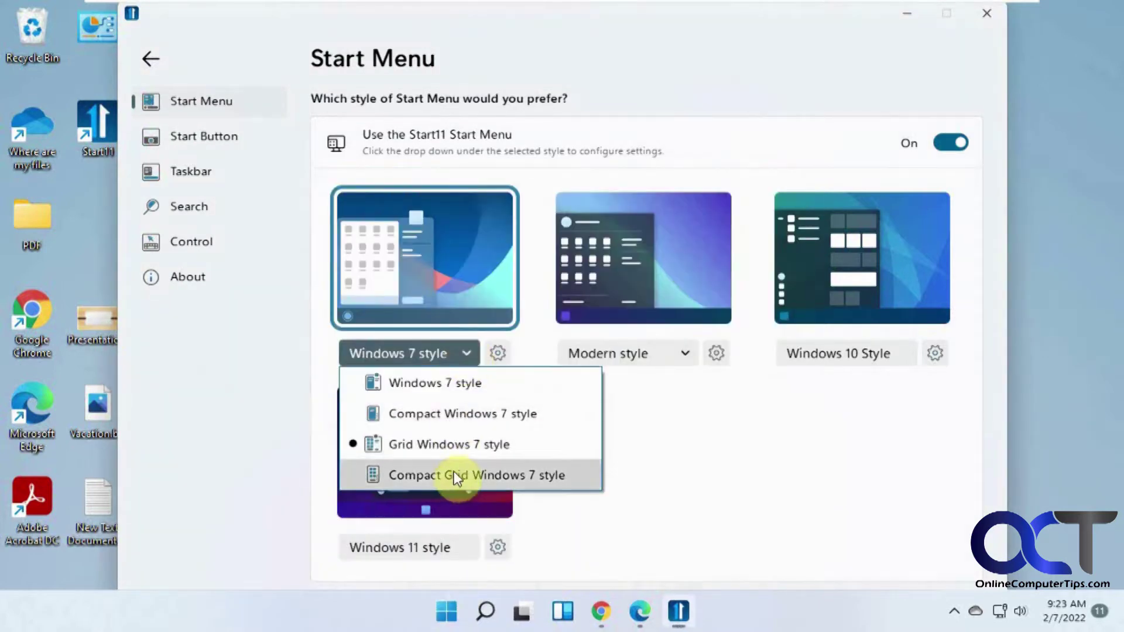
{"action": "left_click", "coordinate": [633, 292]}
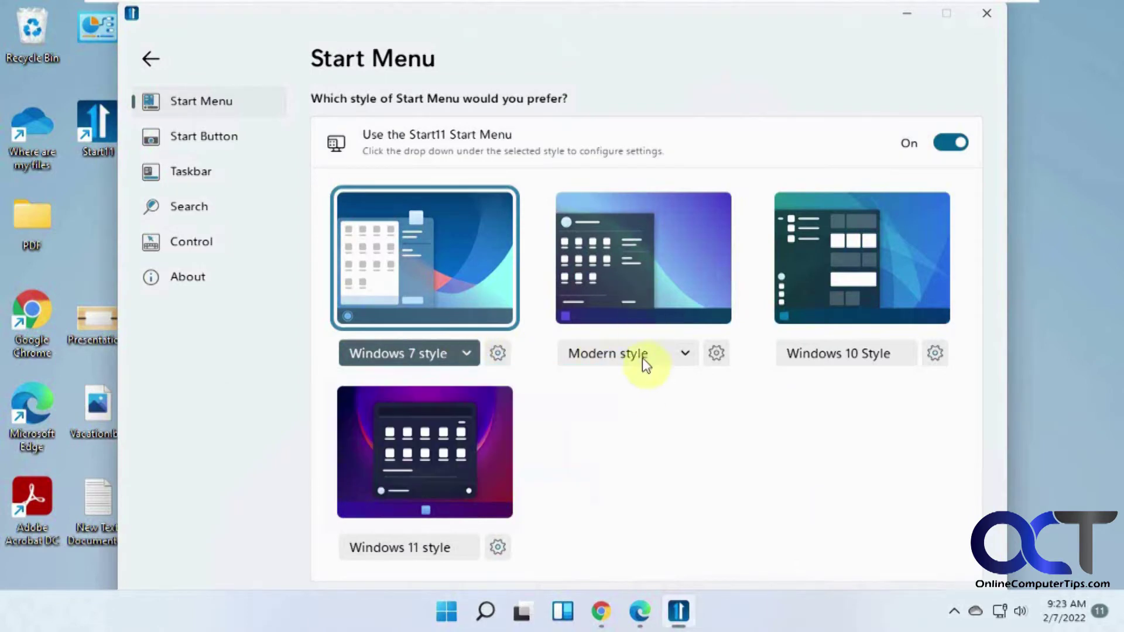
- Select Modern style with its list layout and preview the Start menu
{"action": "left_click", "coordinate": [644, 297]}
{"action": "left_click", "coordinate": [447, 612]}
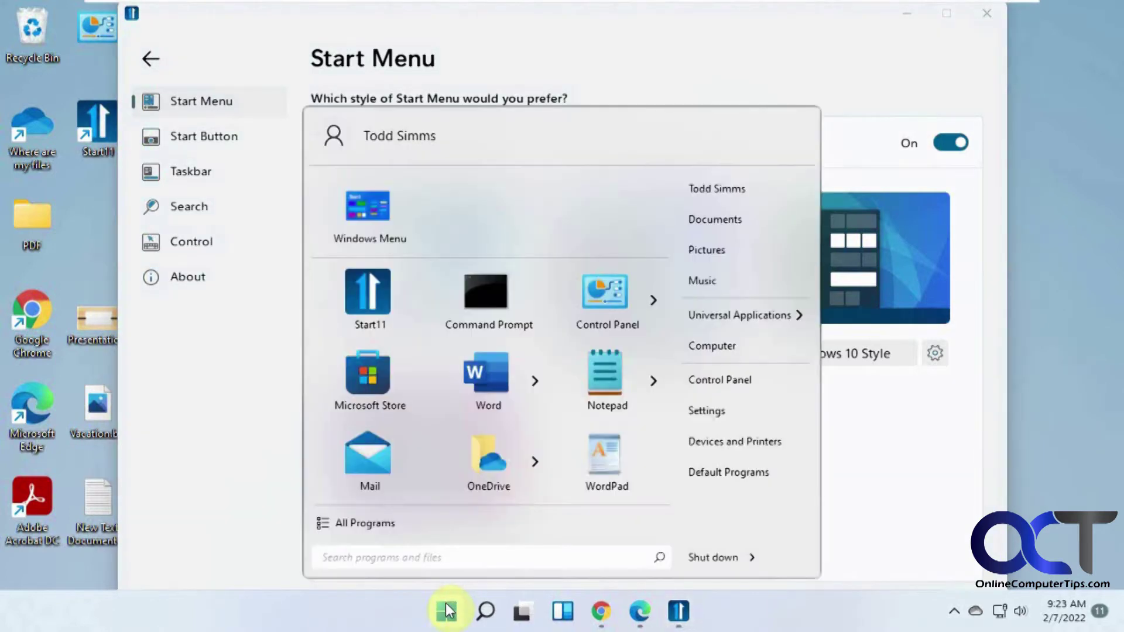
{"action": "left_click", "coordinate": [447, 612]}
{"action": "left_click", "coordinate": [647, 353]}
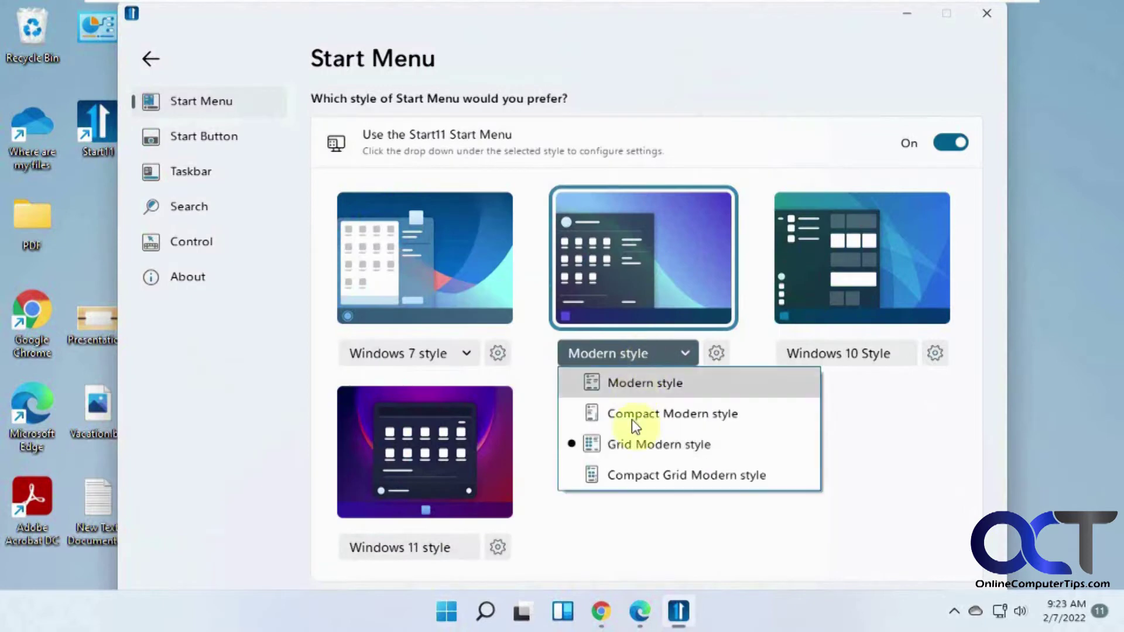
{"action": "left_click", "coordinate": [639, 389]}
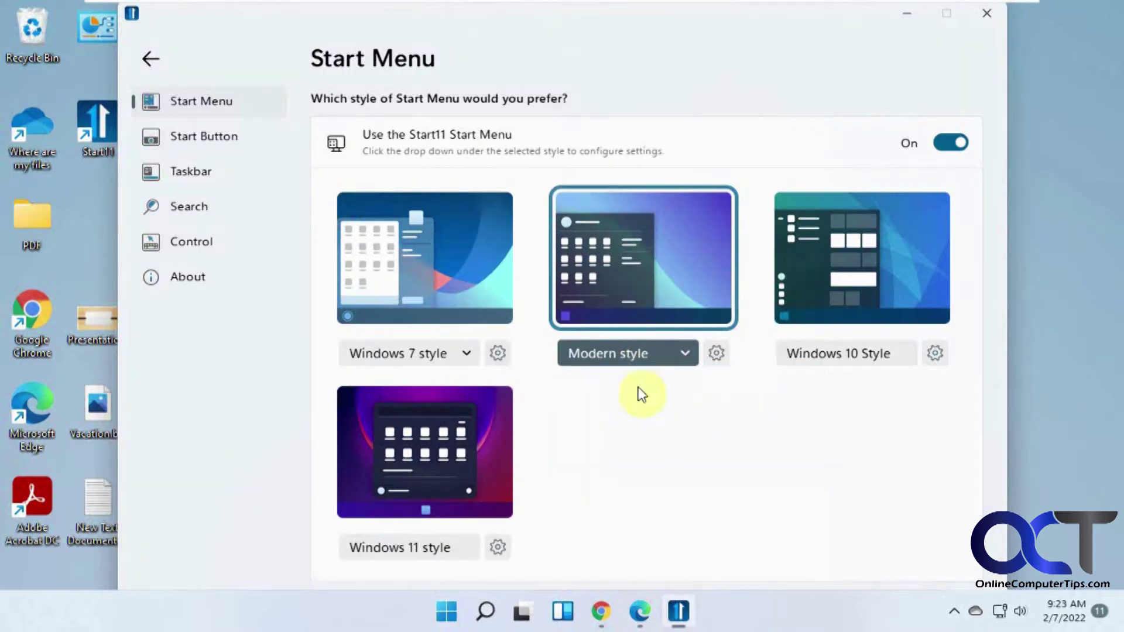
{"action": "left_click", "coordinate": [445, 613]}
{"action": "left_click", "coordinate": [445, 613]}
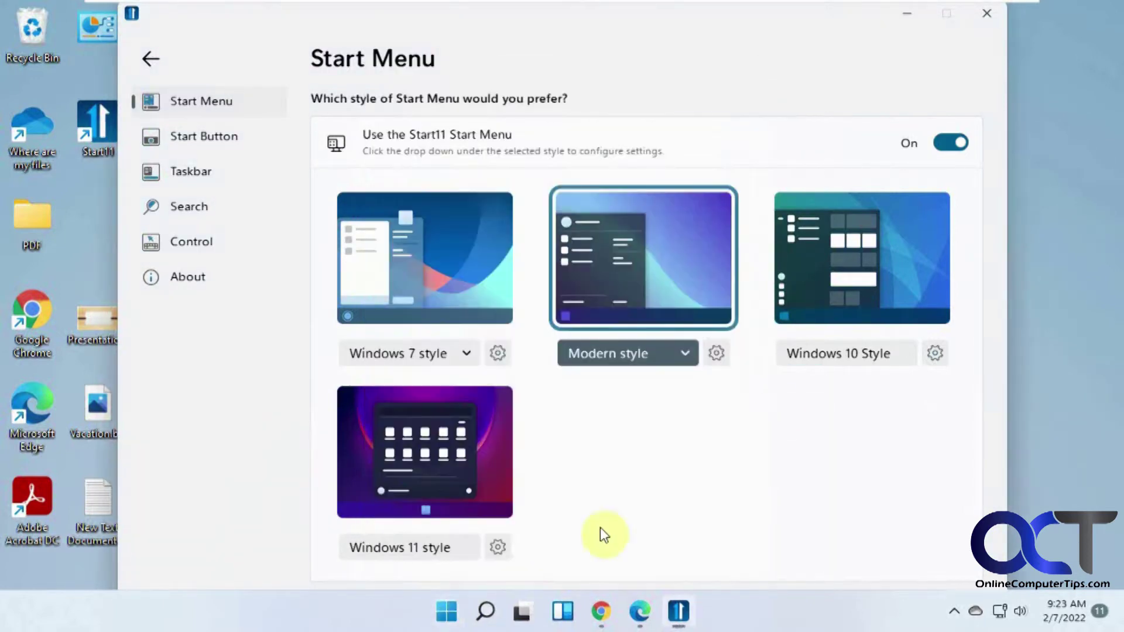
- Preview the Windows 10 Style briefly, then go back to Modern style
{"action": "left_click", "coordinate": [843, 293]}
{"action": "left_click", "coordinate": [446, 611]}
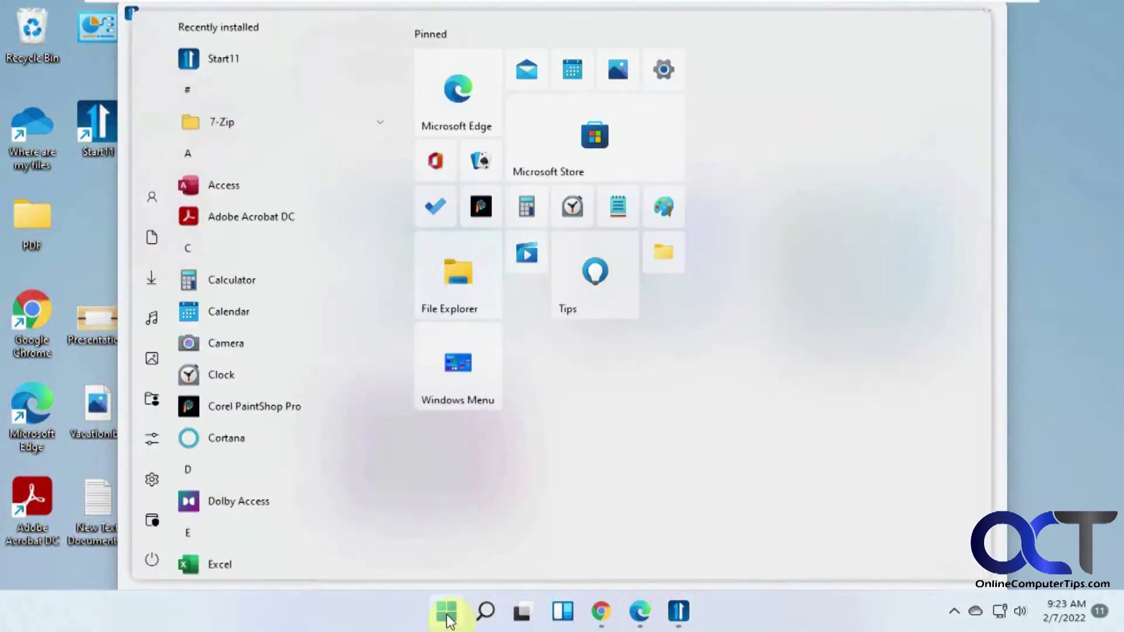
{"action": "left_click", "coordinate": [447, 614]}
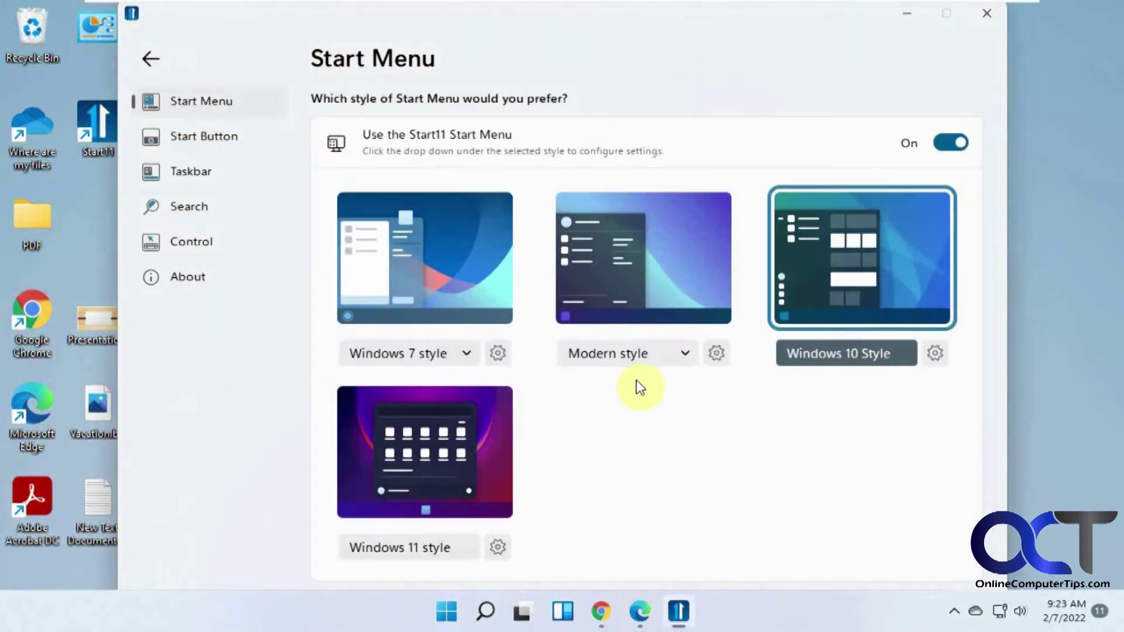
{"action": "left_click", "coordinate": [672, 298]}
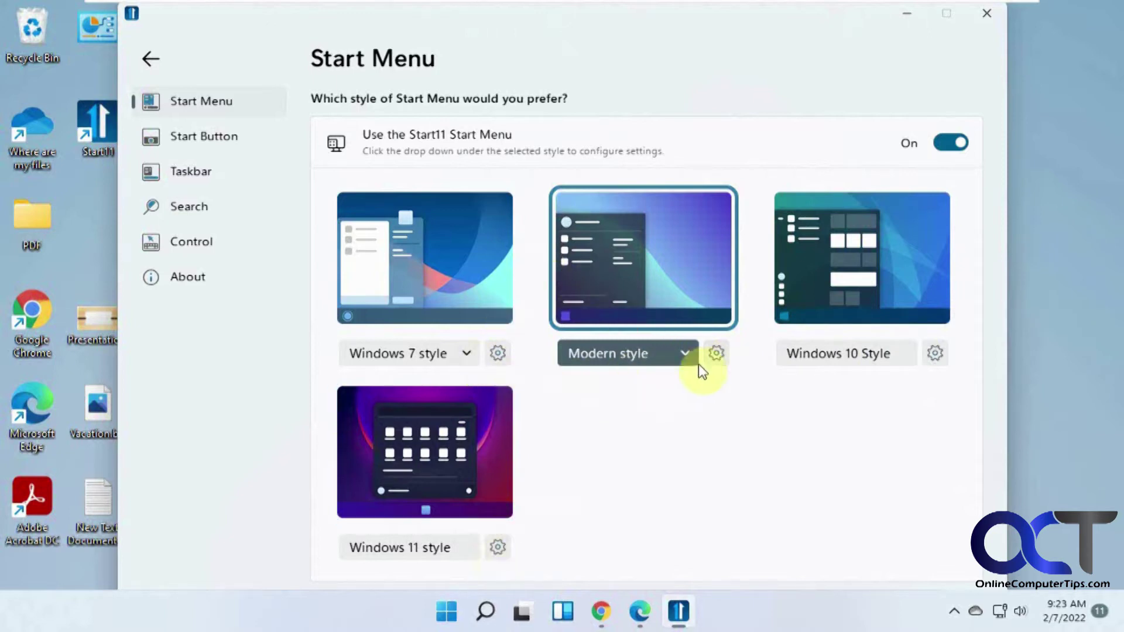
- Open the Modern style's menu visual appearance settings
{"action": "left_click", "coordinate": [716, 352]}
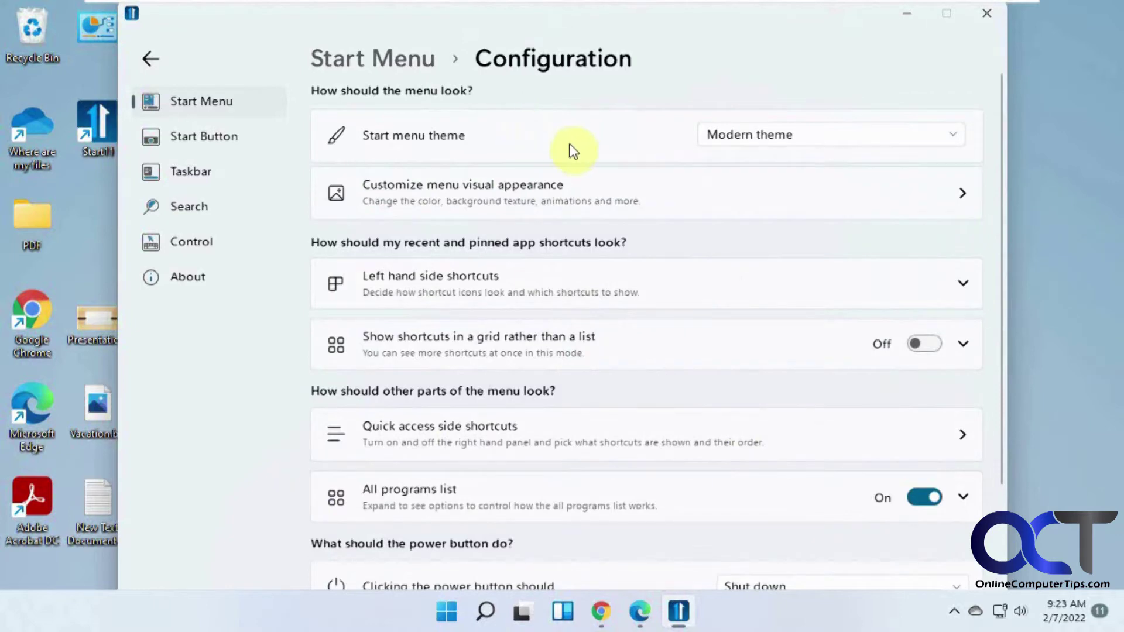
{"action": "left_click", "coordinate": [579, 201]}
{"action": "left_click", "coordinate": [720, 198]}
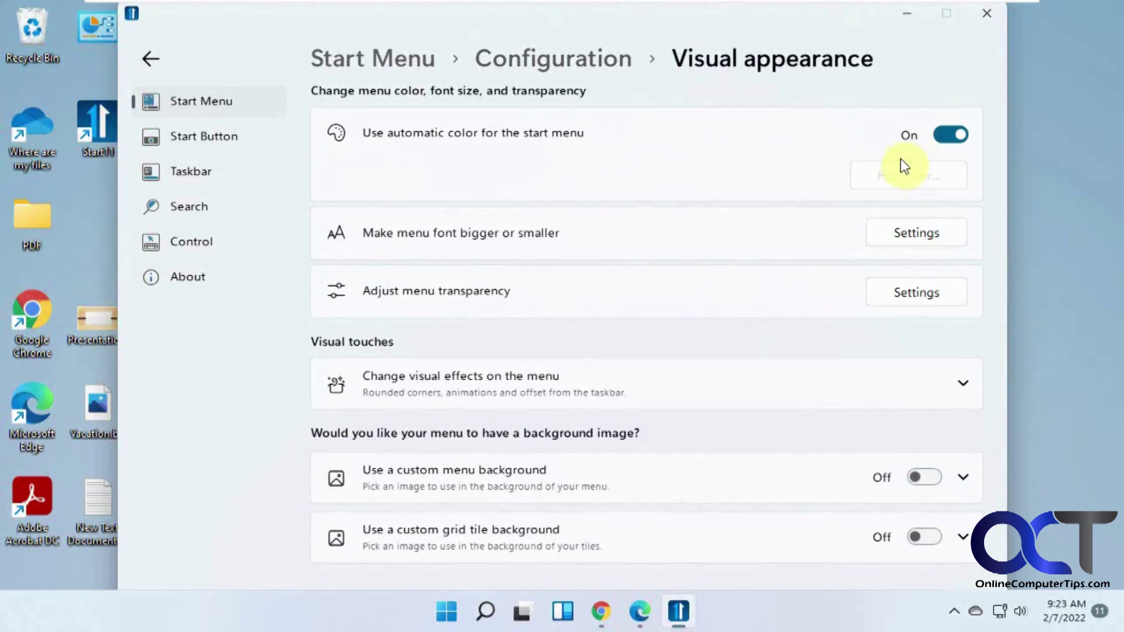
- Preview a magenta custom menu colour, then turn automatic colour back on
{"action": "left_click", "coordinate": [950, 136]}
{"action": "left_click", "coordinate": [928, 173]}
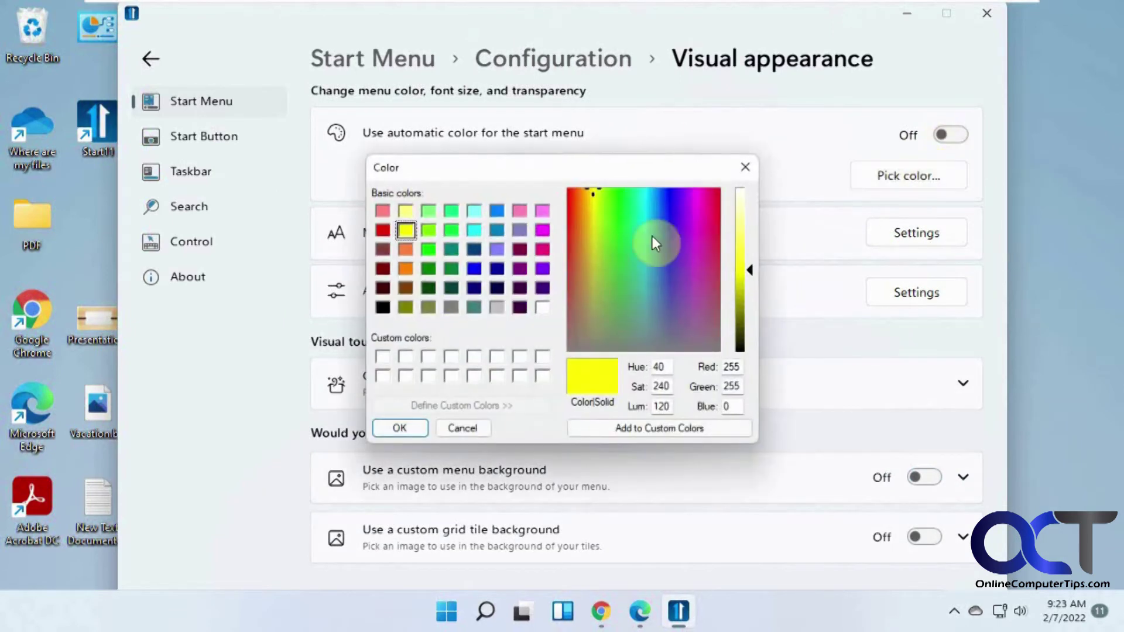
{"action": "left_click", "coordinate": [543, 230]}
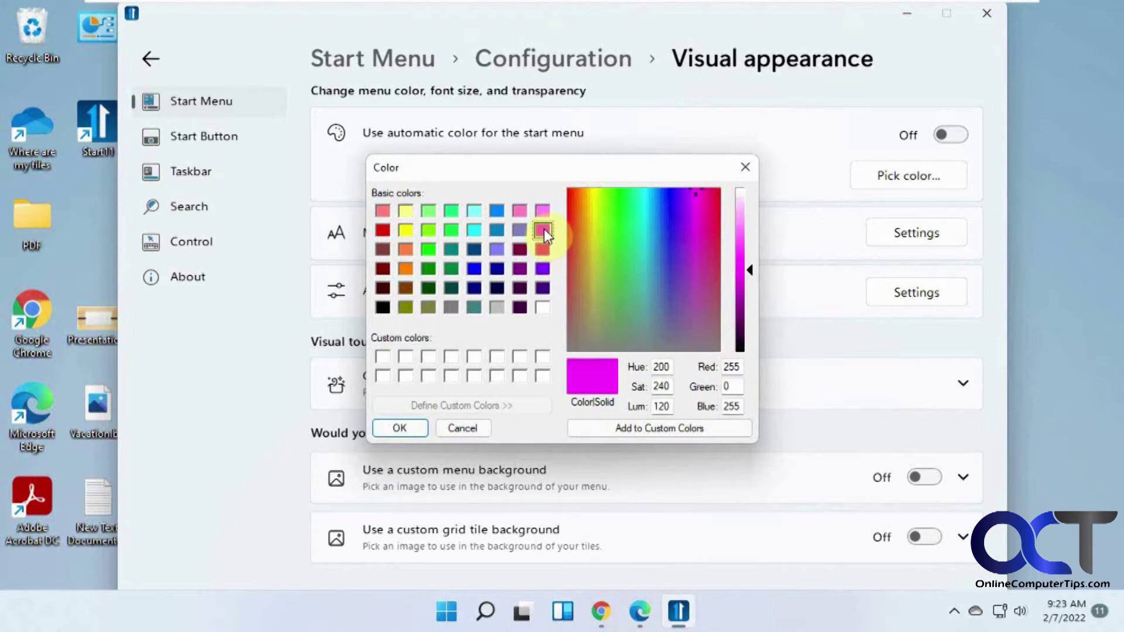
{"action": "left_click", "coordinate": [417, 430]}
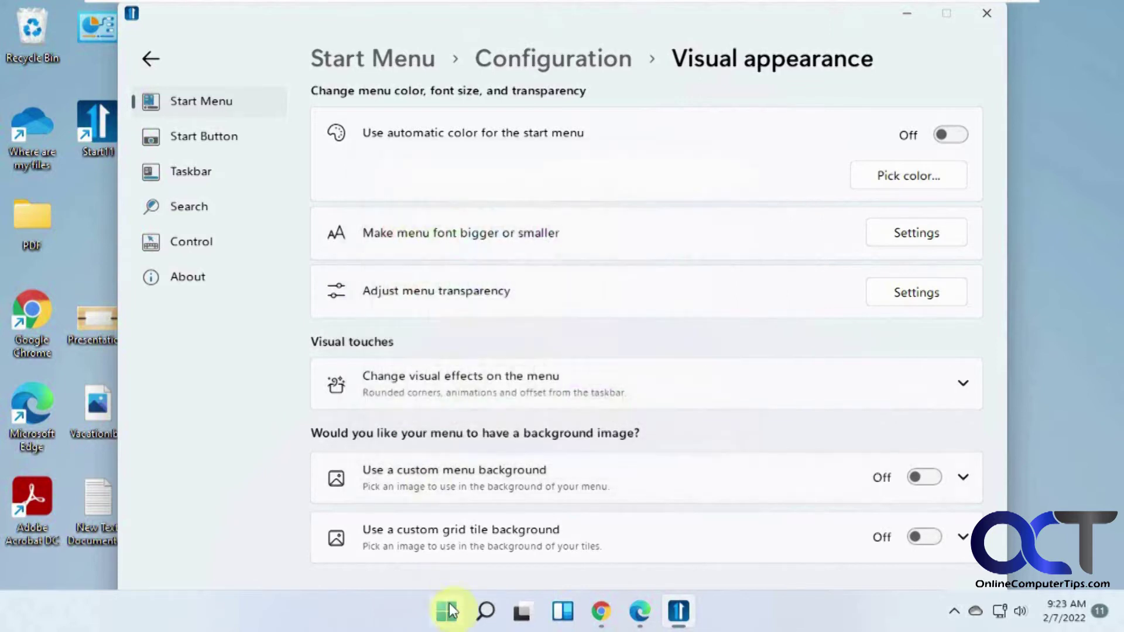
{"action": "left_click", "coordinate": [447, 611]}
{"action": "left_click", "coordinate": [448, 611]}
{"action": "left_click", "coordinate": [958, 134]}
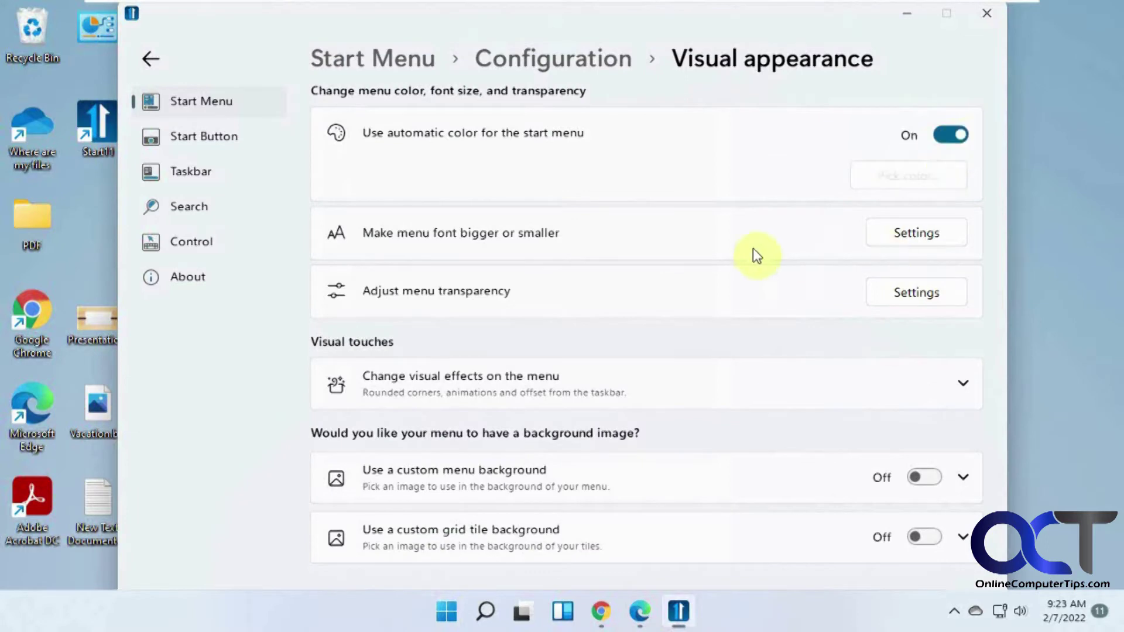
- Preview the menu at 20% solid transparency, then reset it to 94% solid
{"action": "left_click", "coordinate": [891, 292]}
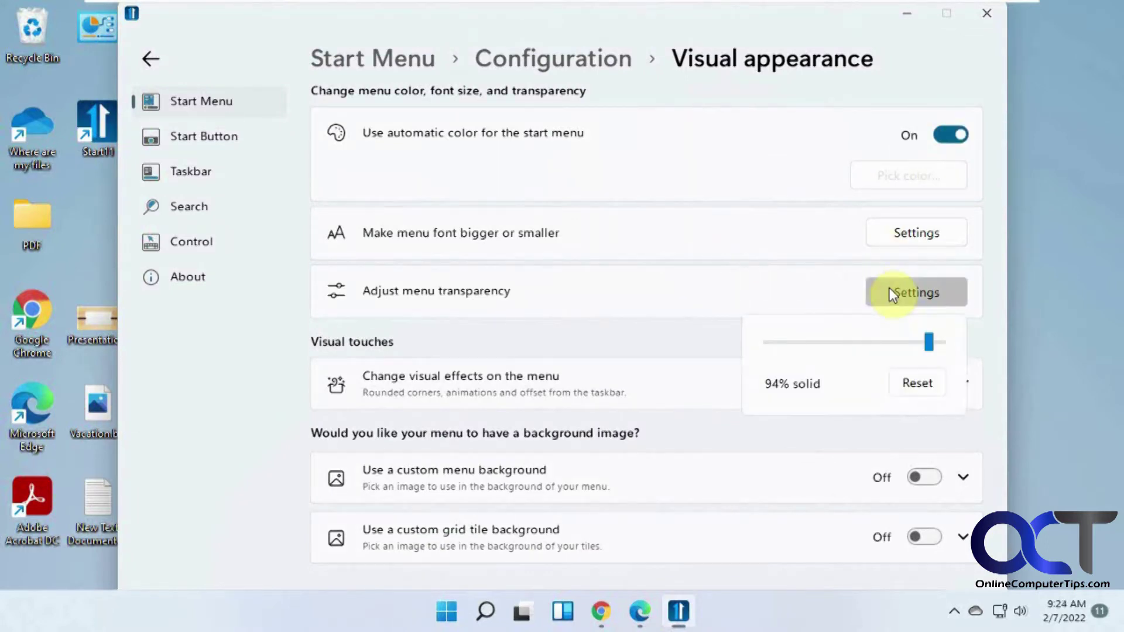
{"action": "left_click", "coordinate": [791, 347]}
{"action": "left_click_drag", "start_coordinate": [891, 343], "coordinate": [767, 365]}
{"action": "left_click", "coordinate": [447, 612]}
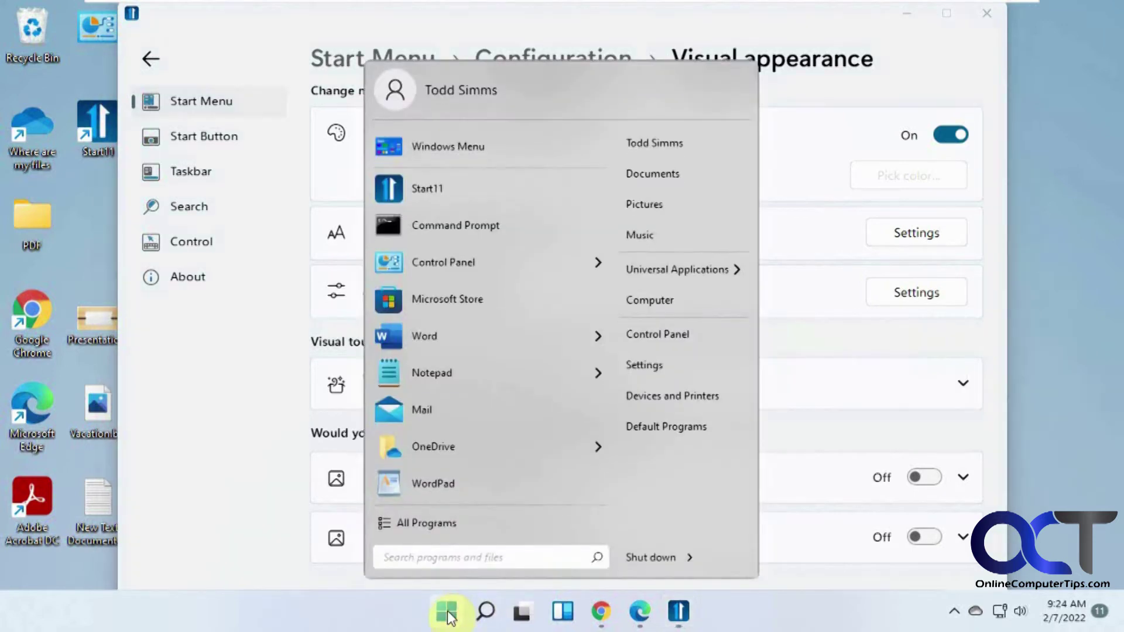
{"action": "left_click", "coordinate": [446, 612]}
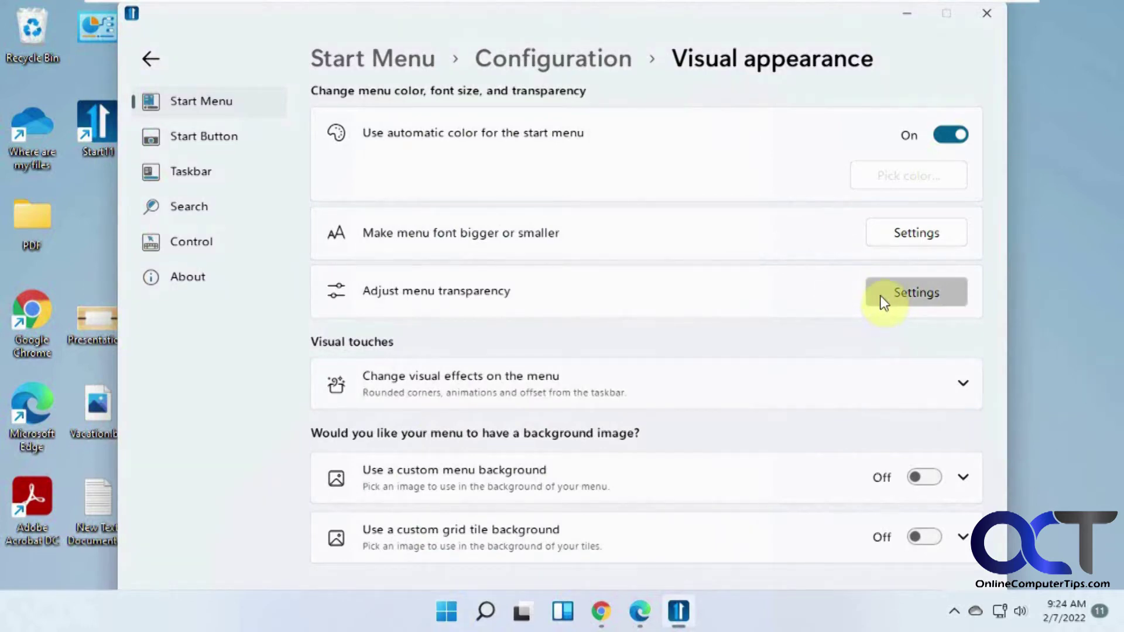
{"action": "left_click", "coordinate": [900, 301]}
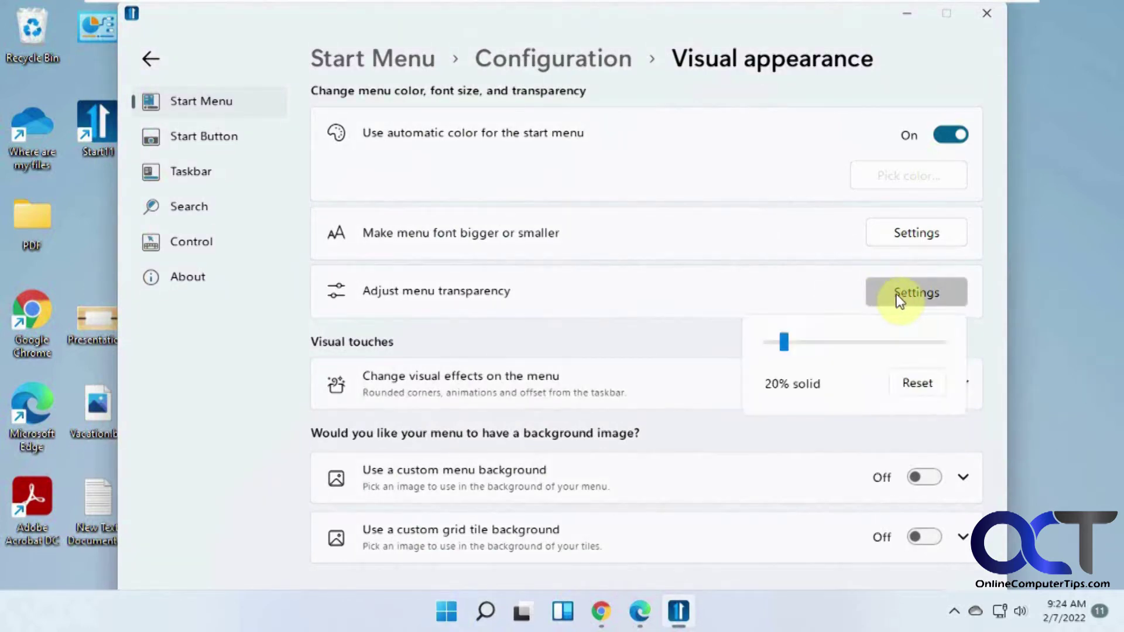
{"action": "left_click", "coordinate": [925, 381]}
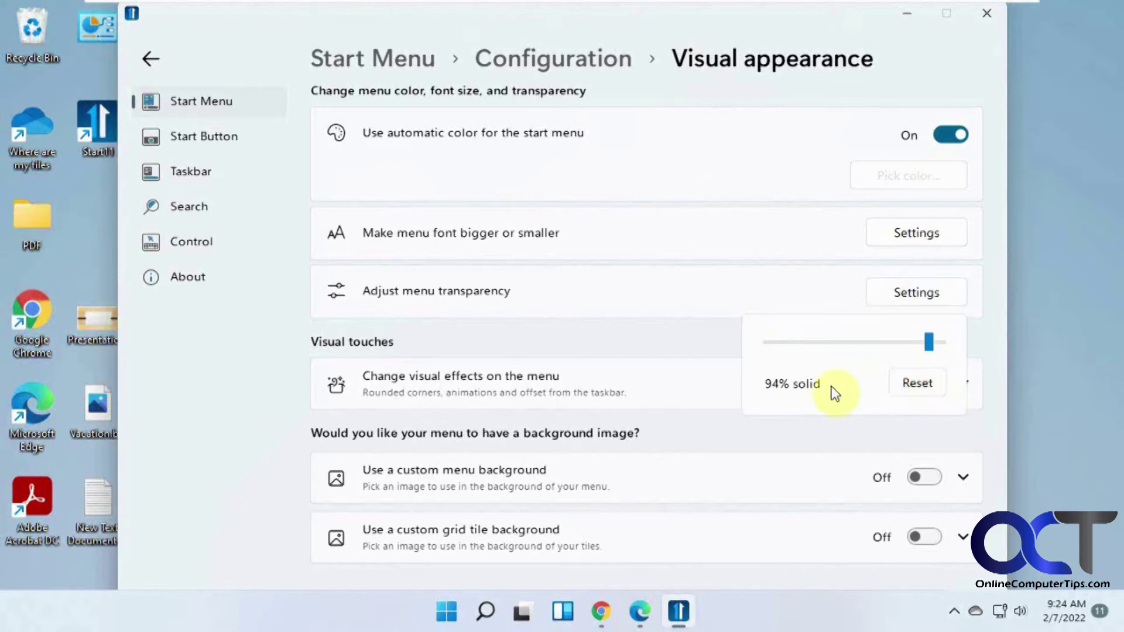
{"action": "left_click", "coordinate": [715, 350]}
- Turn on the red Fabric custom menu background and preview the Start menu
{"action": "left_click", "coordinate": [747, 374]}
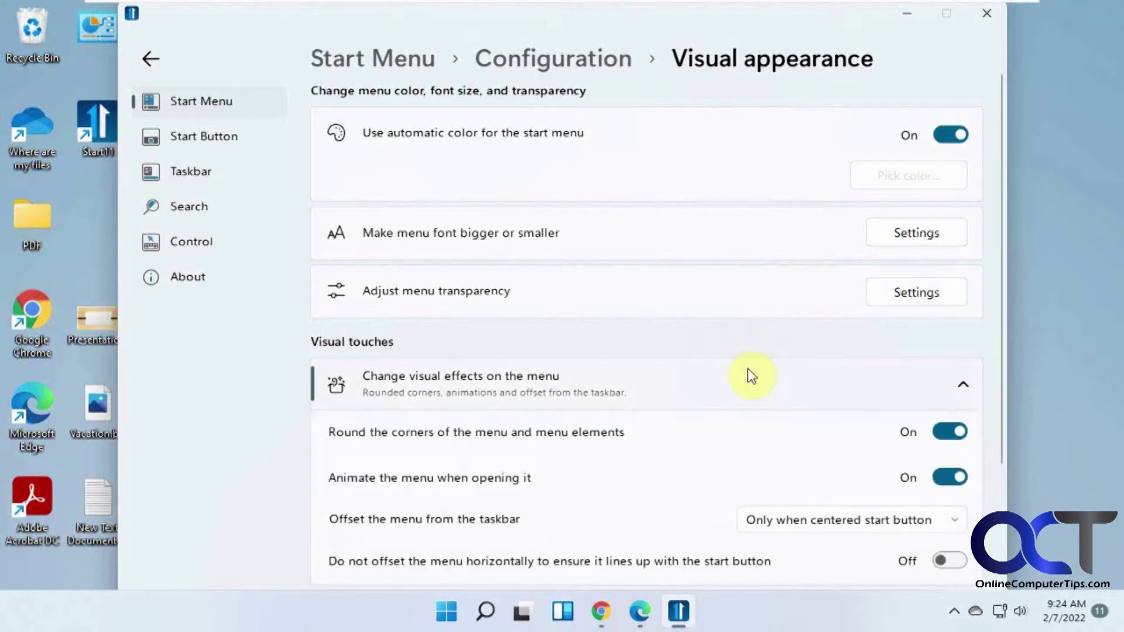
{"action": "scroll", "coordinate": [747, 374], "scroll_direction": "down", "scroll_amount": 3}
{"action": "scroll", "coordinate": [748, 374], "scroll_direction": "down", "scroll_amount": 1}
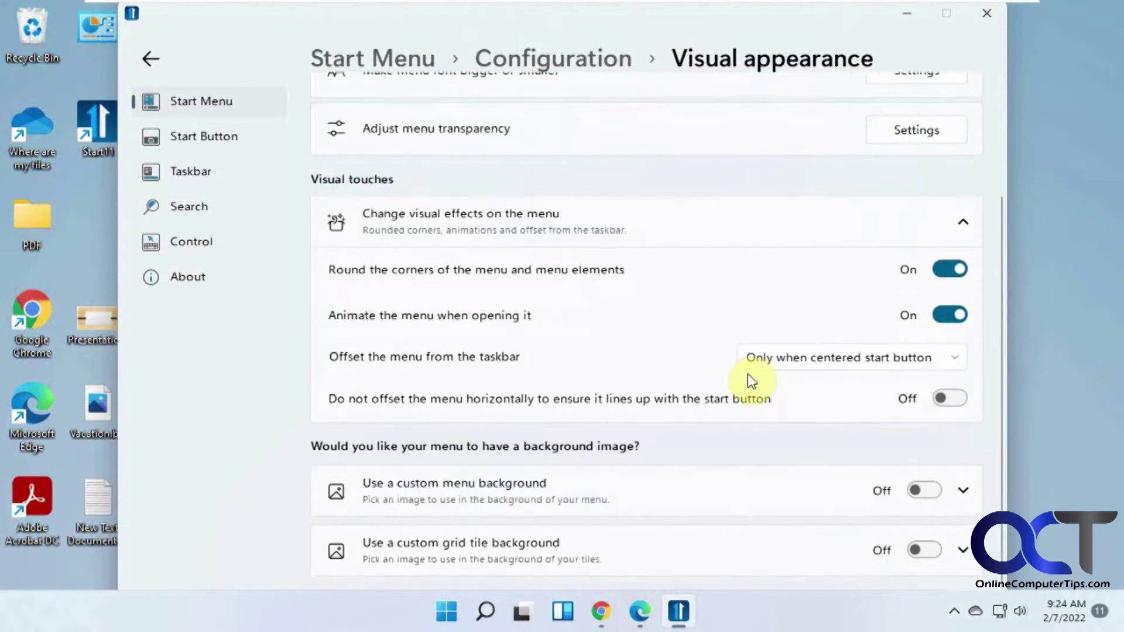
{"action": "left_click", "coordinate": [824, 488]}
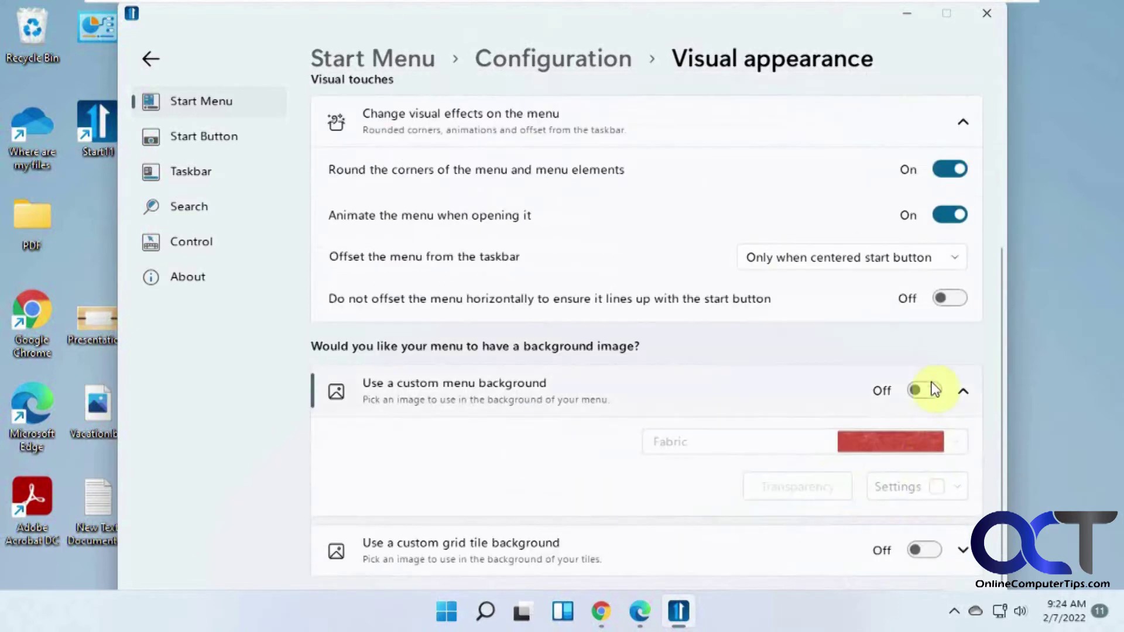
{"action": "left_click", "coordinate": [931, 390]}
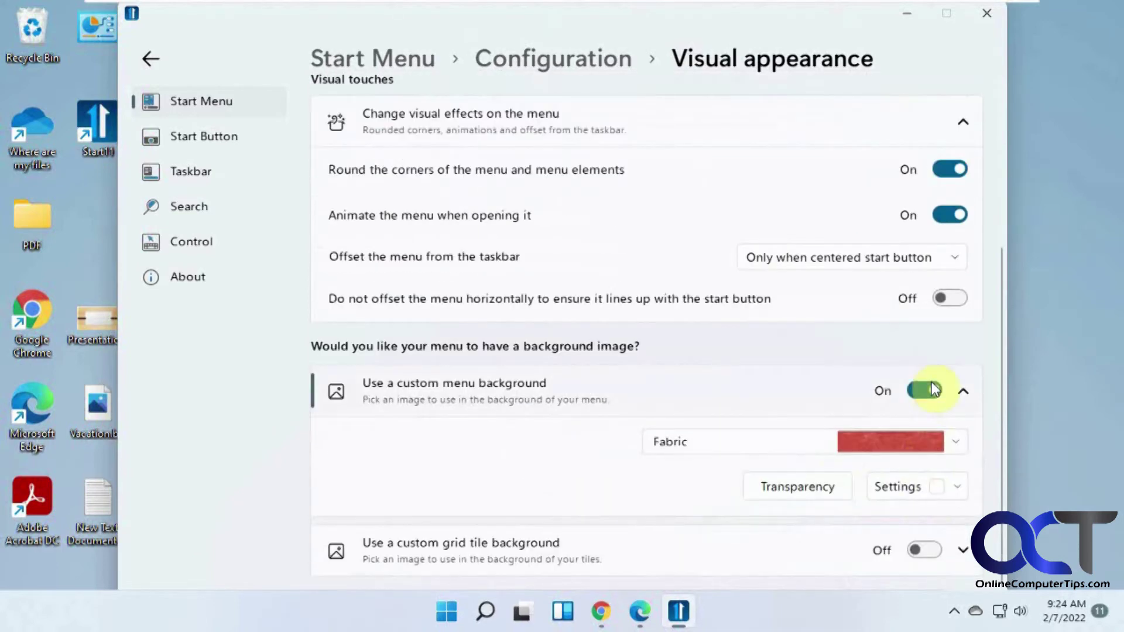
{"action": "left_click", "coordinate": [452, 612]}
{"action": "left_click", "coordinate": [452, 612]}
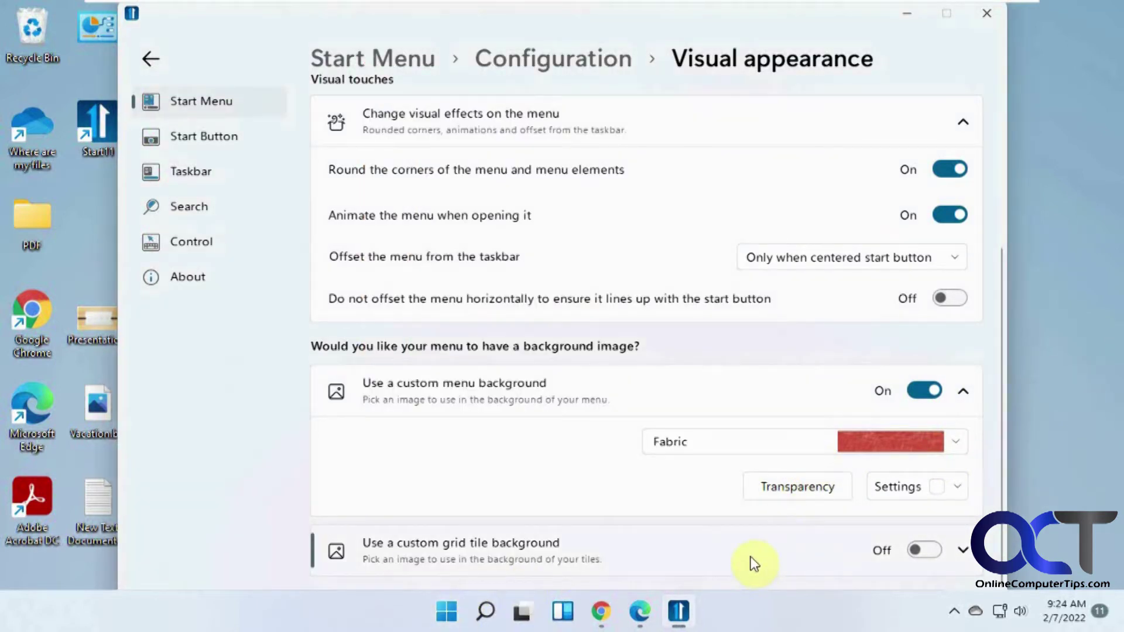
- Turn the Fabric background off and the Carbon Fibre grid tile background on, then preview
{"action": "left_click", "coordinate": [923, 391]}
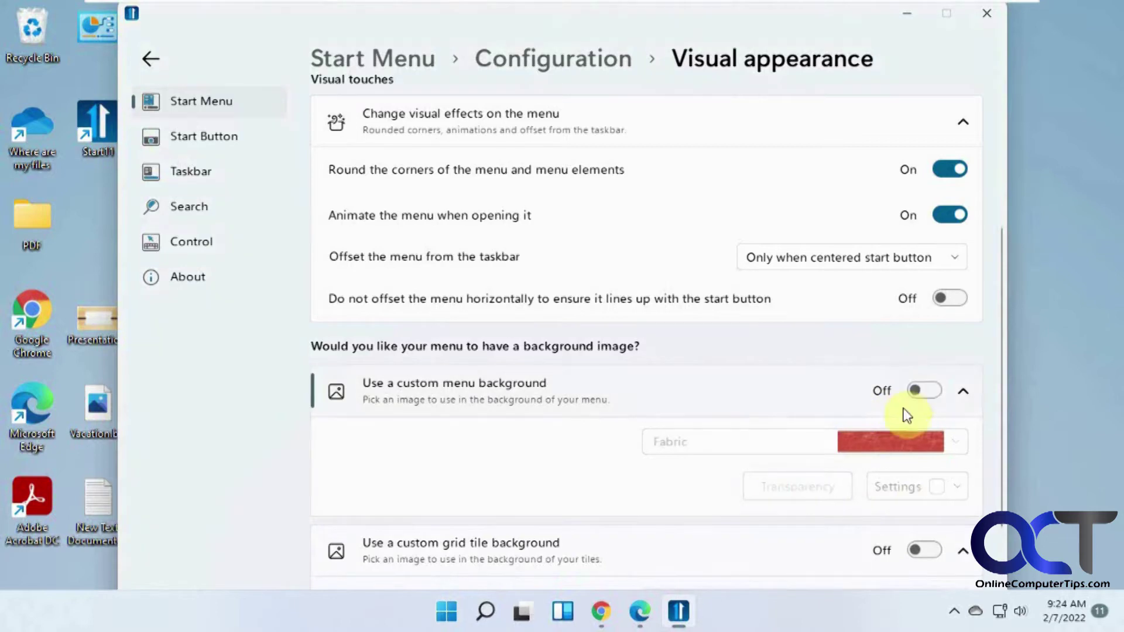
{"action": "left_click", "coordinate": [922, 550]}
{"action": "left_click", "coordinate": [447, 610]}
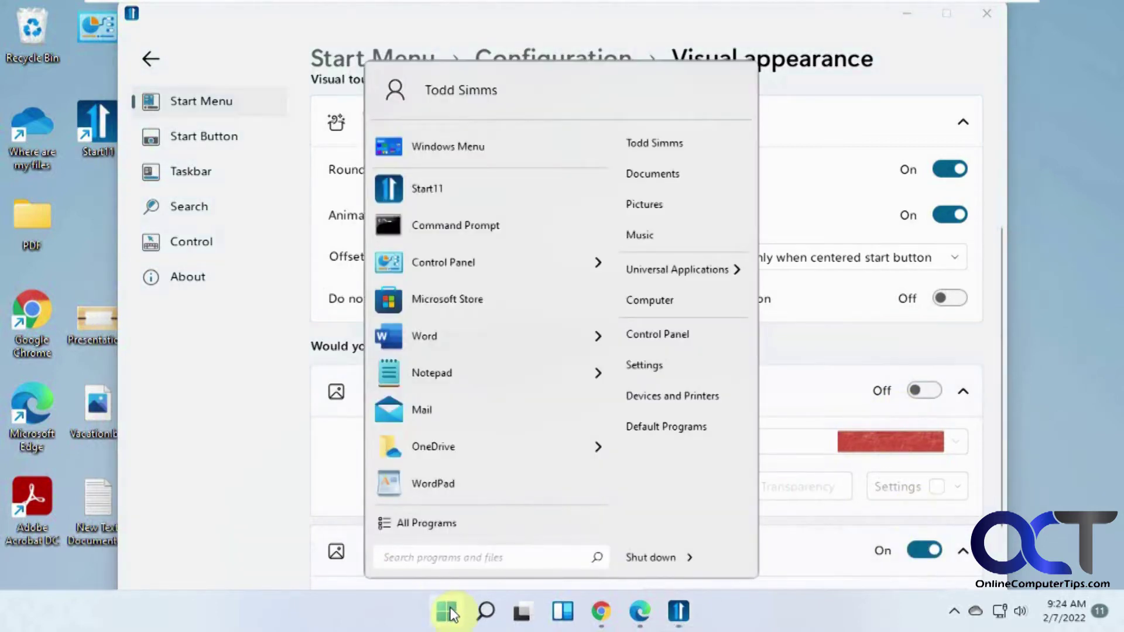
{"action": "left_click", "coordinate": [448, 610]}
{"action": "scroll", "coordinate": [701, 530], "scroll_direction": "down", "scroll_amount": 2}
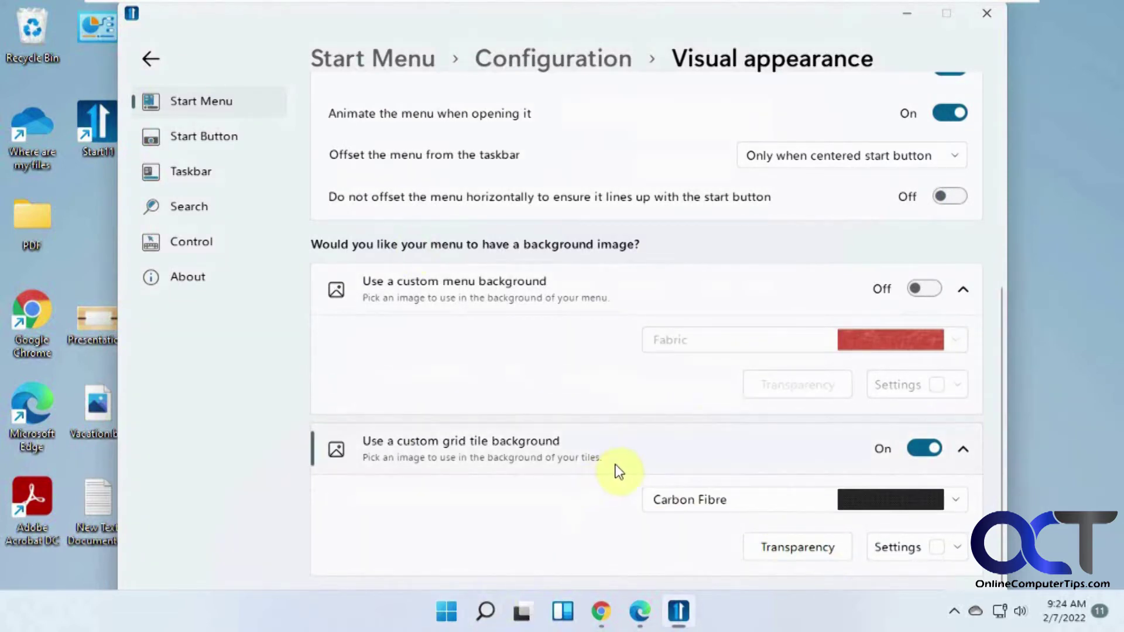
{"action": "scroll", "coordinate": [700, 447], "scroll_direction": "up", "scroll_amount": 2}
{"action": "scroll", "coordinate": [702, 449], "scroll_direction": "down", "scroll_amount": 2}
{"action": "scroll", "coordinate": [700, 449], "scroll_direction": "up", "scroll_amount": 5}
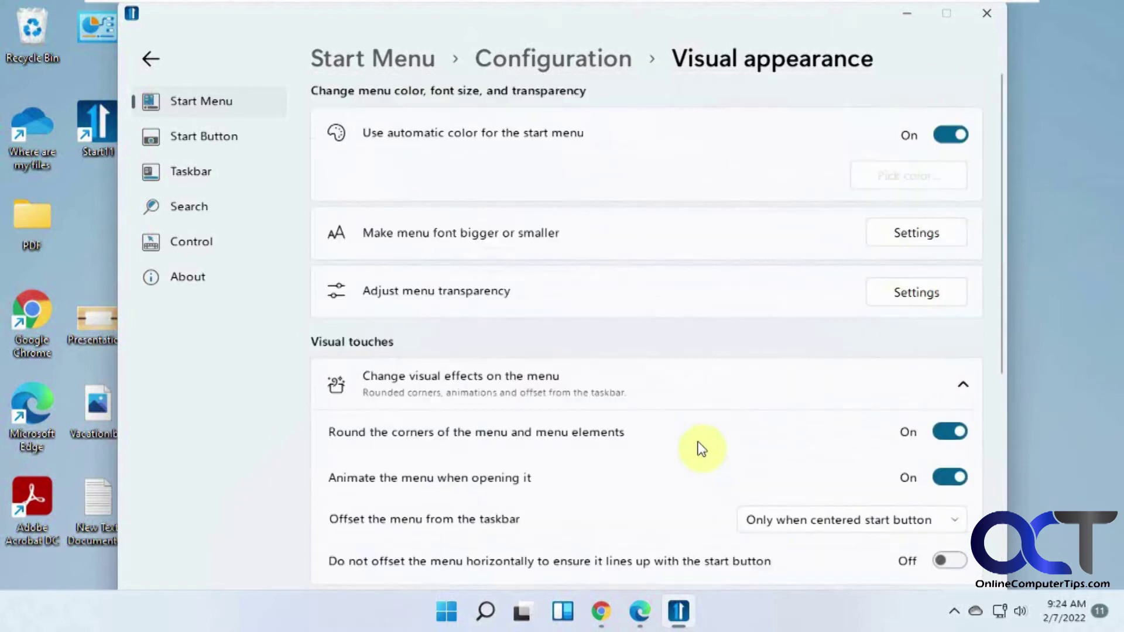
- Expand the Configuration page's left hand side shortcuts and preview the Start menu
{"action": "left_click", "coordinate": [537, 71]}
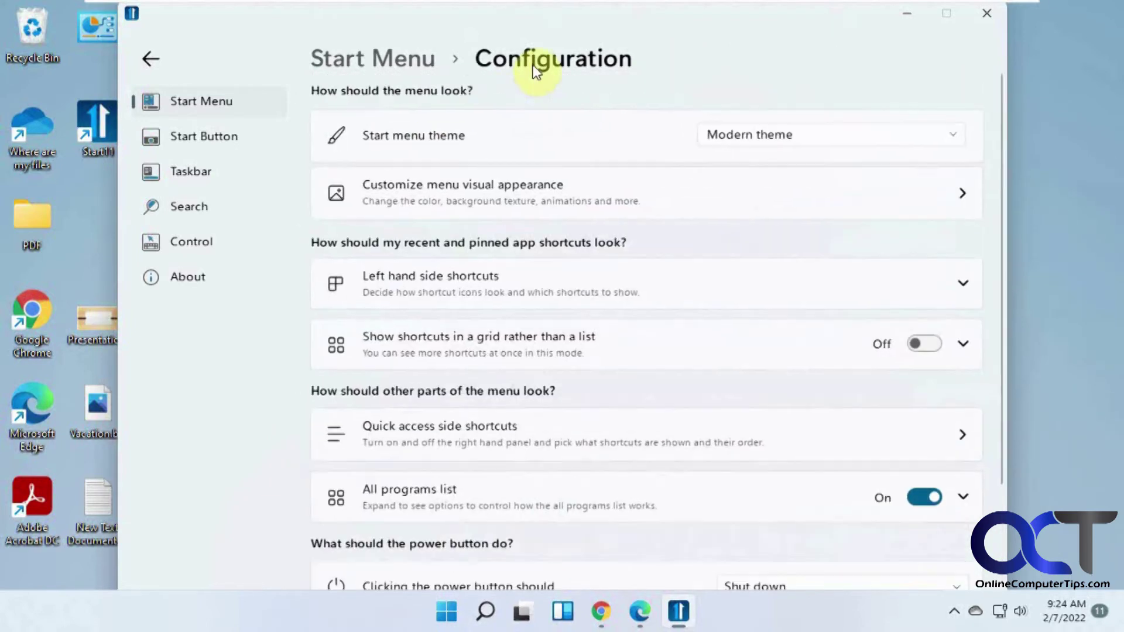
{"action": "left_click", "coordinate": [605, 281]}
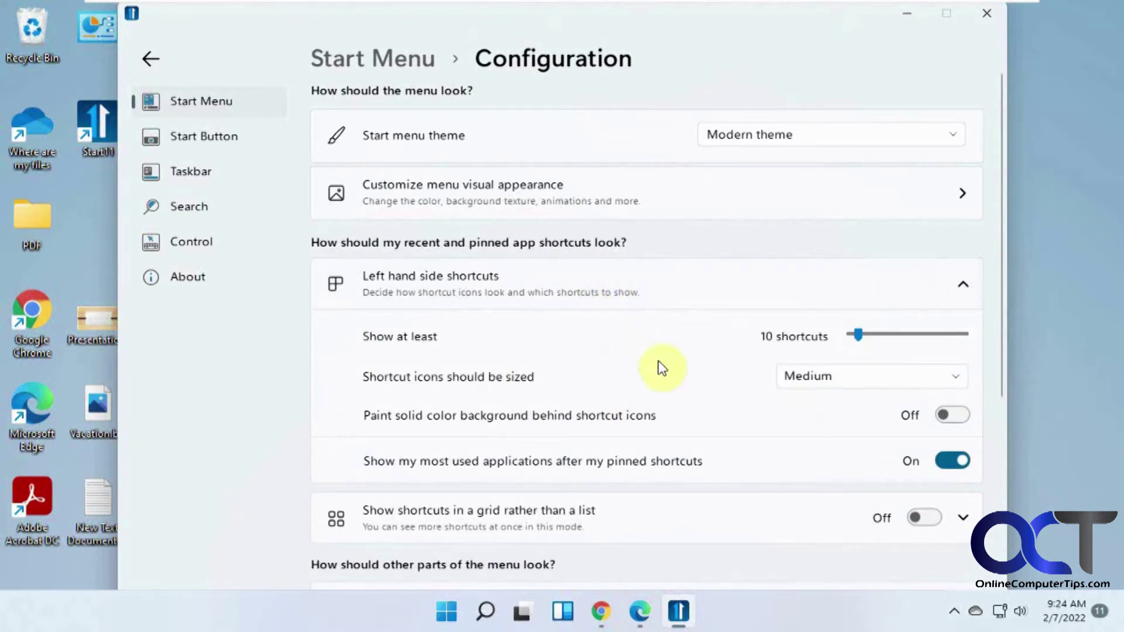
{"action": "scroll", "coordinate": [701, 400], "scroll_direction": "down", "scroll_amount": 3}
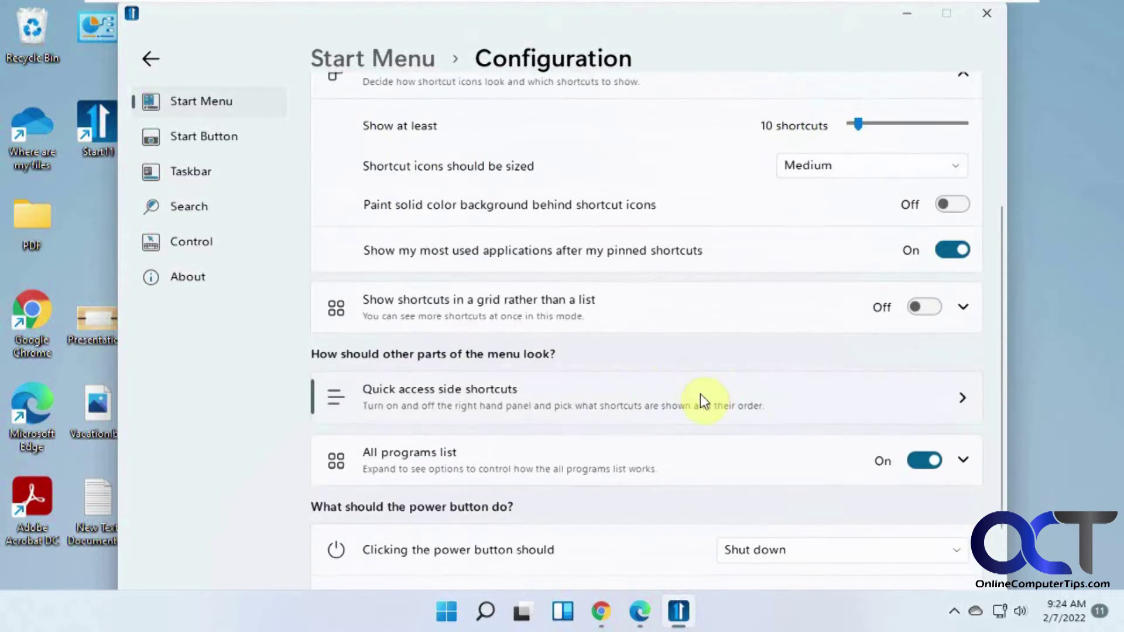
{"action": "scroll", "coordinate": [680, 319], "scroll_direction": "down", "scroll_amount": 1}
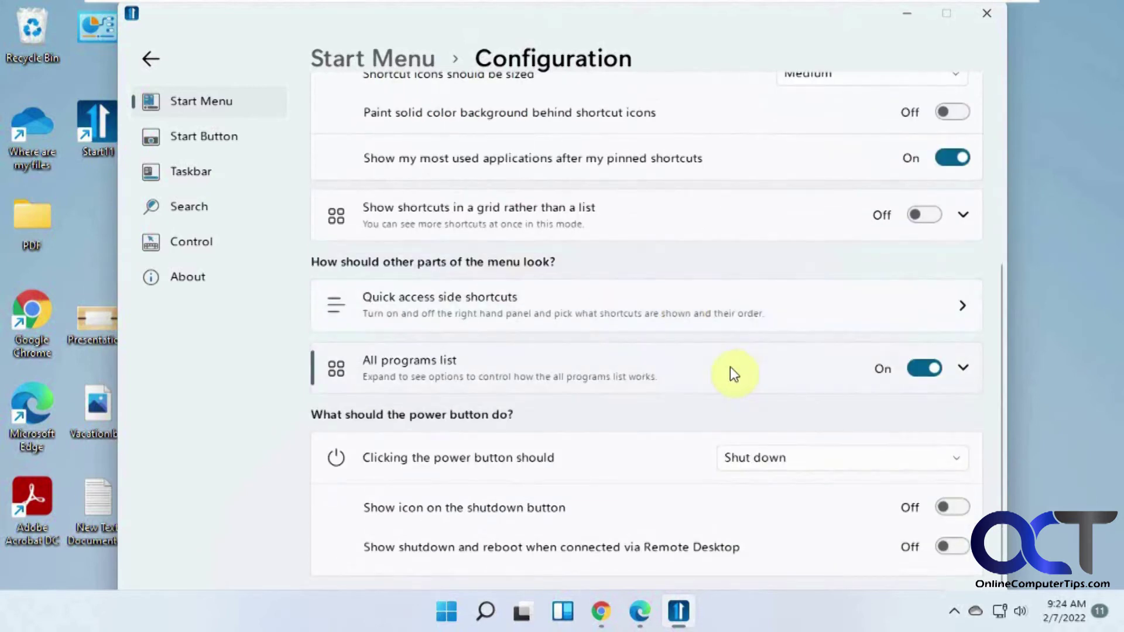
{"action": "left_click", "coordinate": [450, 612]}
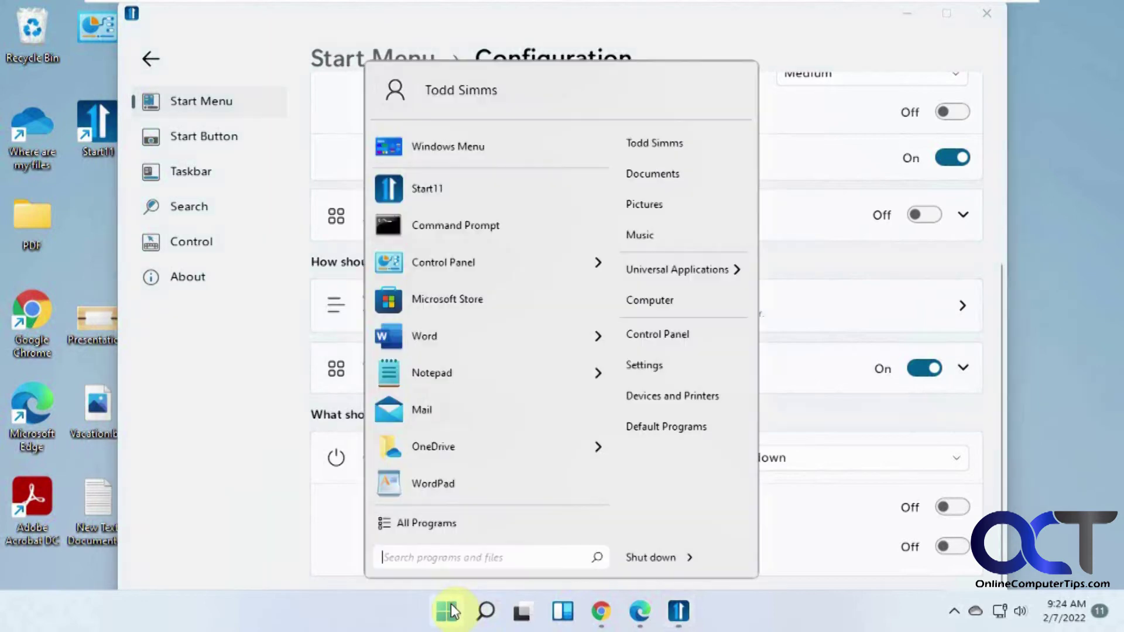
{"action": "left_click", "coordinate": [866, 357]}
- Turn the All programs list off to check the menu, then back on
{"action": "left_click", "coordinate": [924, 367]}
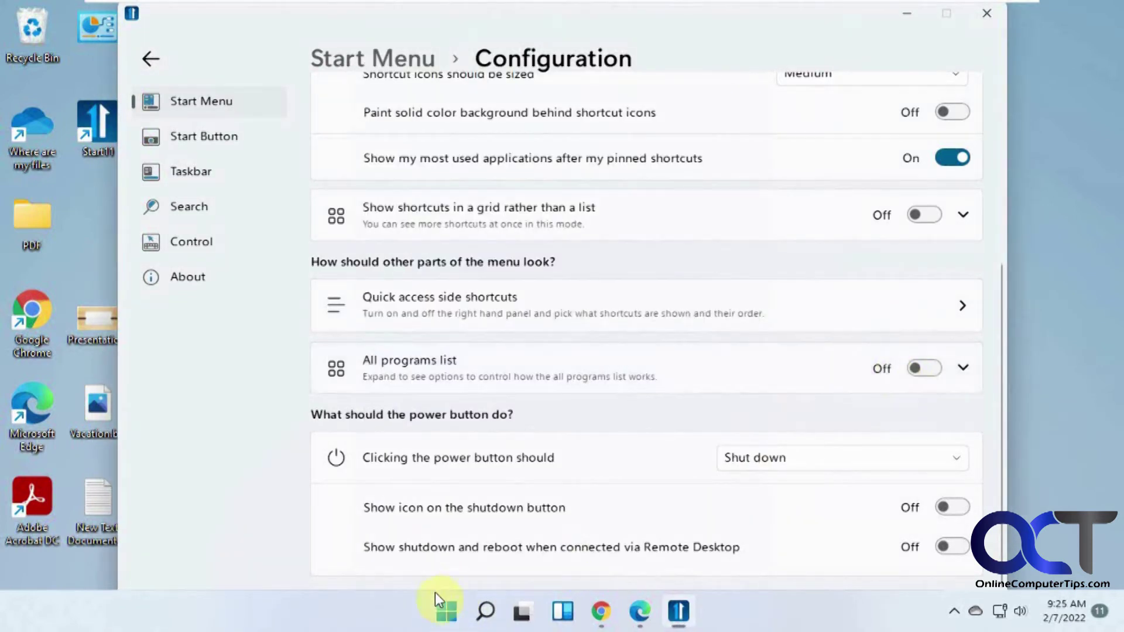
{"action": "left_click", "coordinate": [445, 609]}
{"action": "left_click", "coordinate": [892, 432]}
{"action": "left_click", "coordinate": [933, 368]}
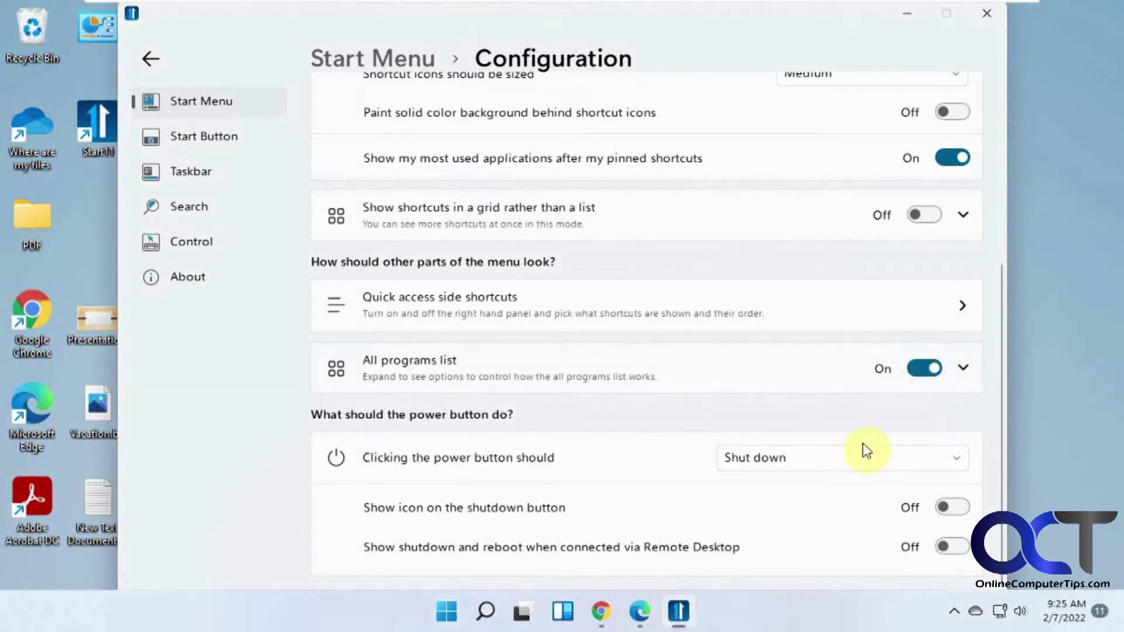
- Go back to the Start menu style choices and reopen Modern style configuration
{"action": "scroll", "coordinate": [837, 462], "scroll_direction": "up", "scroll_amount": 1}
{"action": "scroll", "coordinate": [839, 436], "scroll_direction": "up", "scroll_amount": 5}
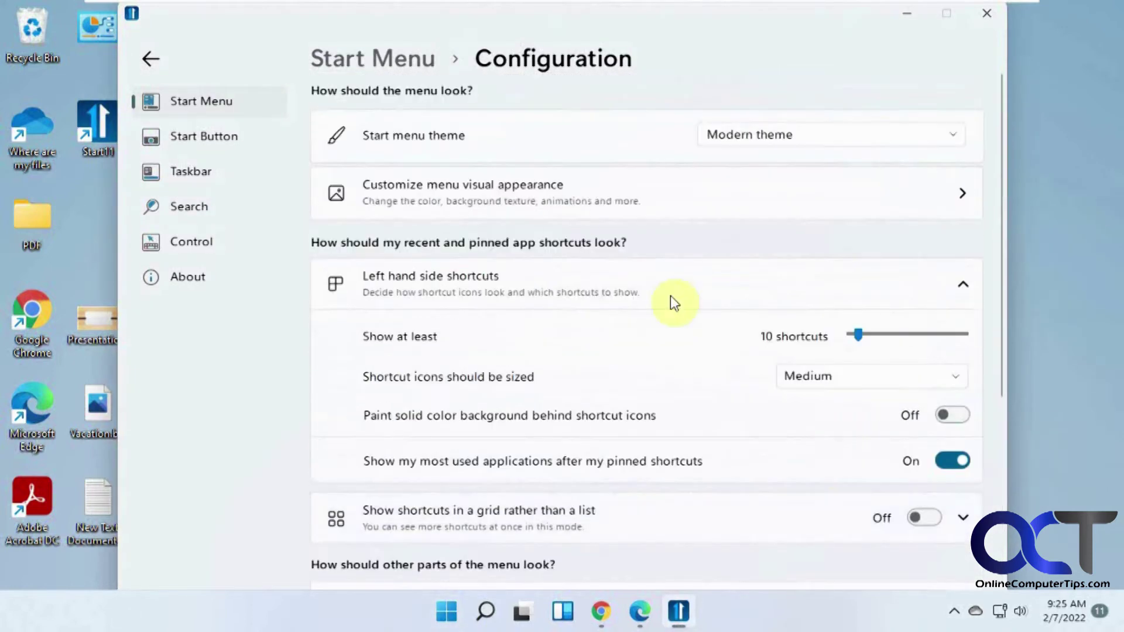
{"action": "left_click", "coordinate": [410, 59]}
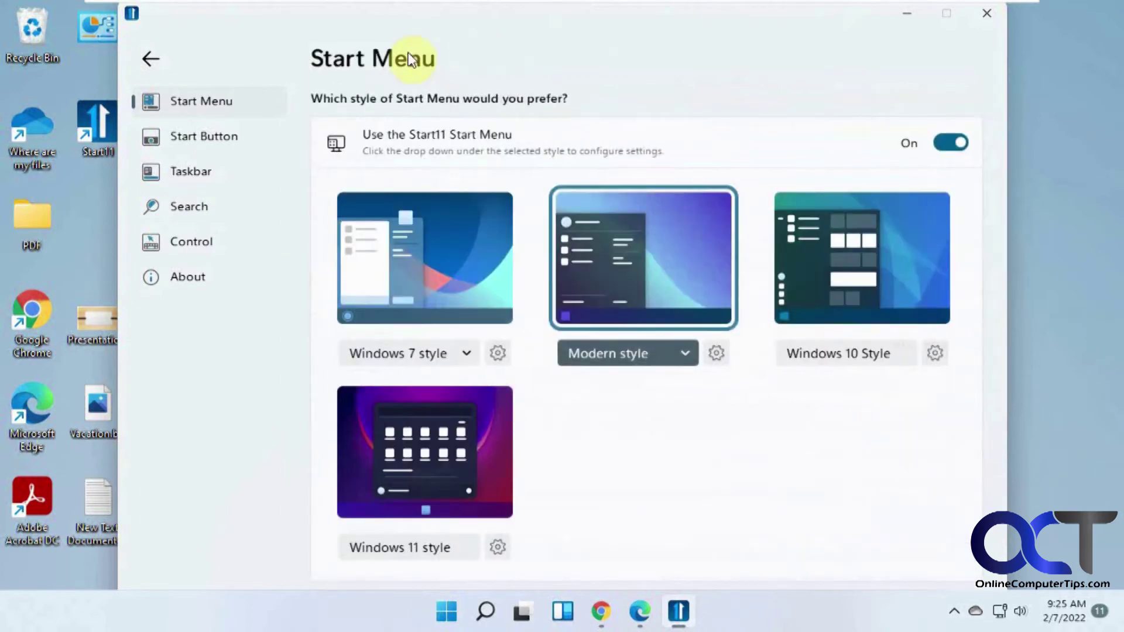
{"action": "left_click", "coordinate": [718, 353]}
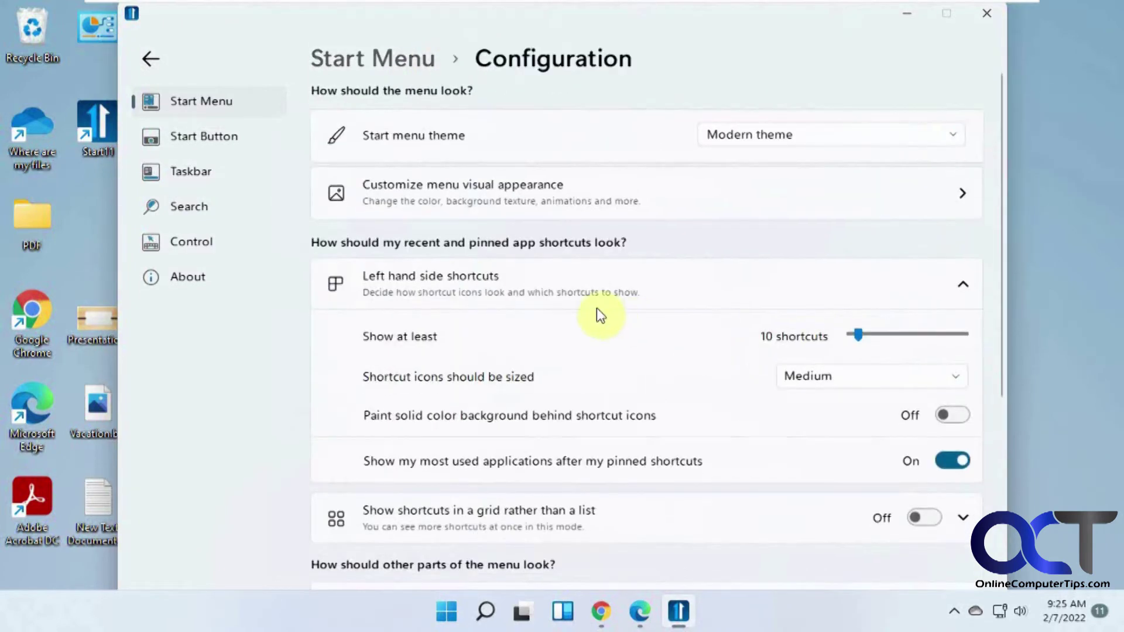
{"action": "scroll", "coordinate": [596, 308], "scroll_direction": "down", "scroll_amount": 5}
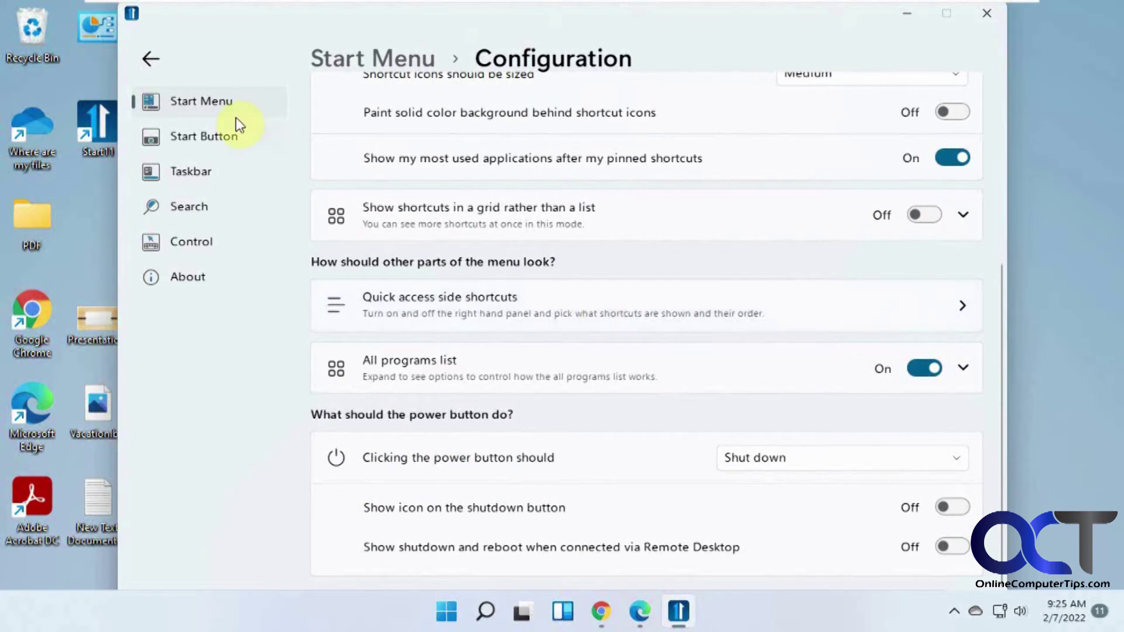
- Align the start button left, try Start5.png as the button image, then disable the custom image
{"action": "left_click", "coordinate": [230, 132]}
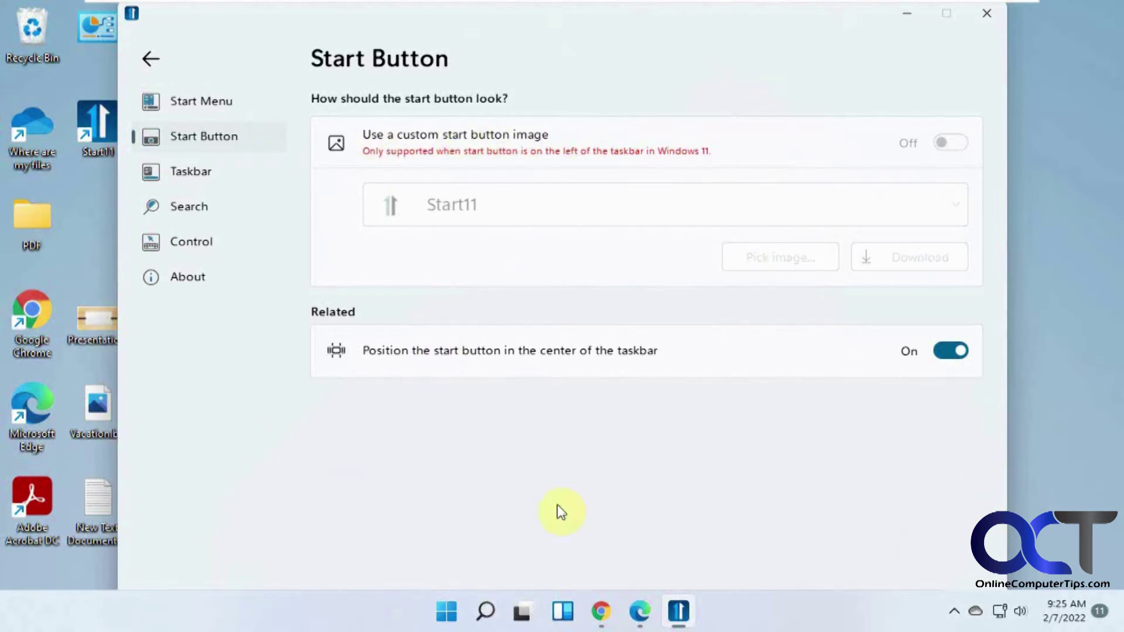
{"action": "left_click", "coordinate": [941, 354]}
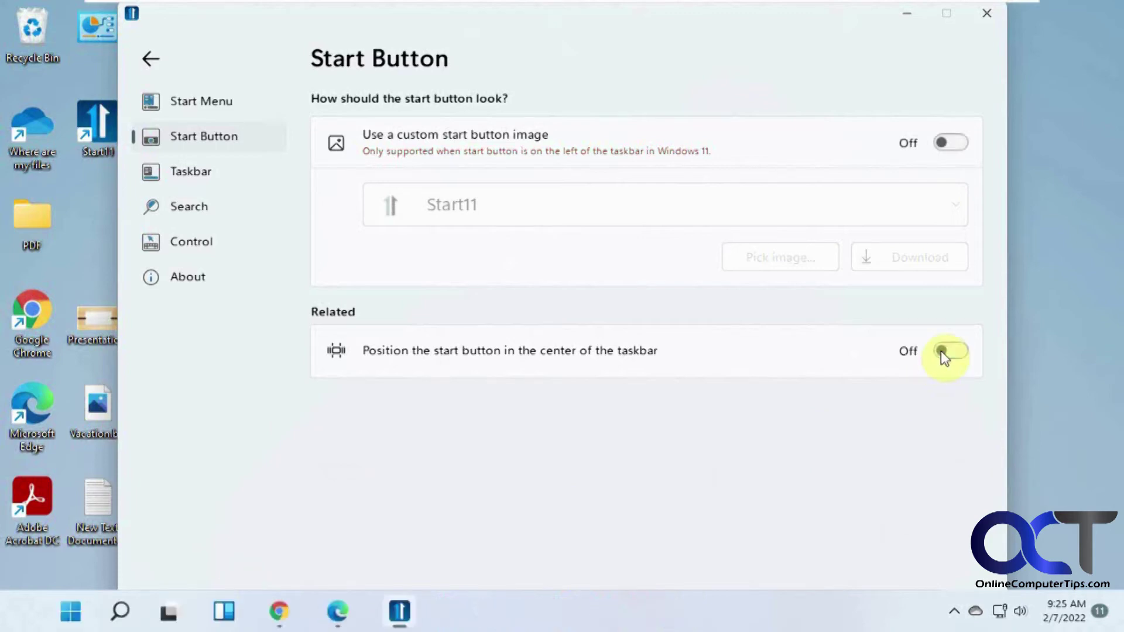
{"action": "left_click", "coordinate": [953, 147]}
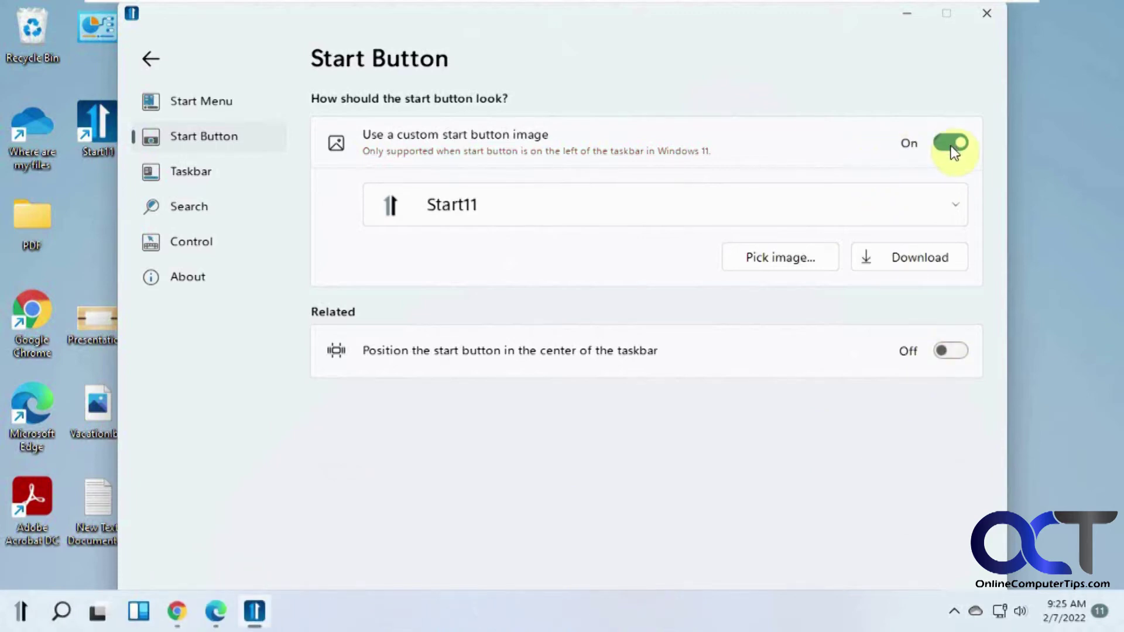
{"action": "left_click", "coordinate": [812, 253]}
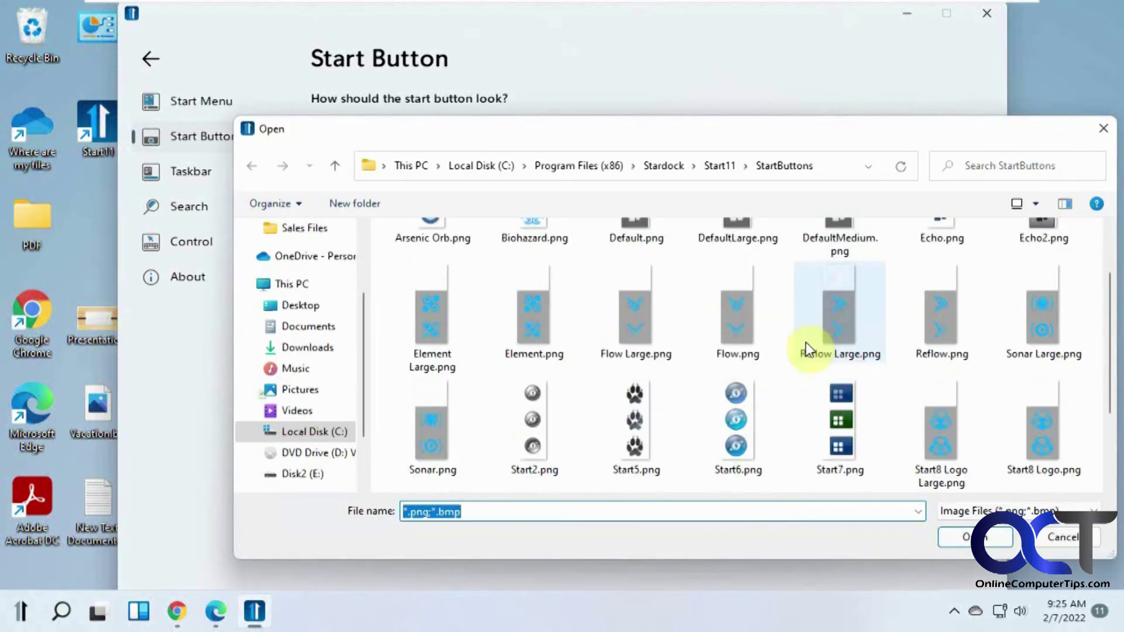
{"action": "scroll", "coordinate": [805, 342], "scroll_direction": "down", "scroll_amount": 2}
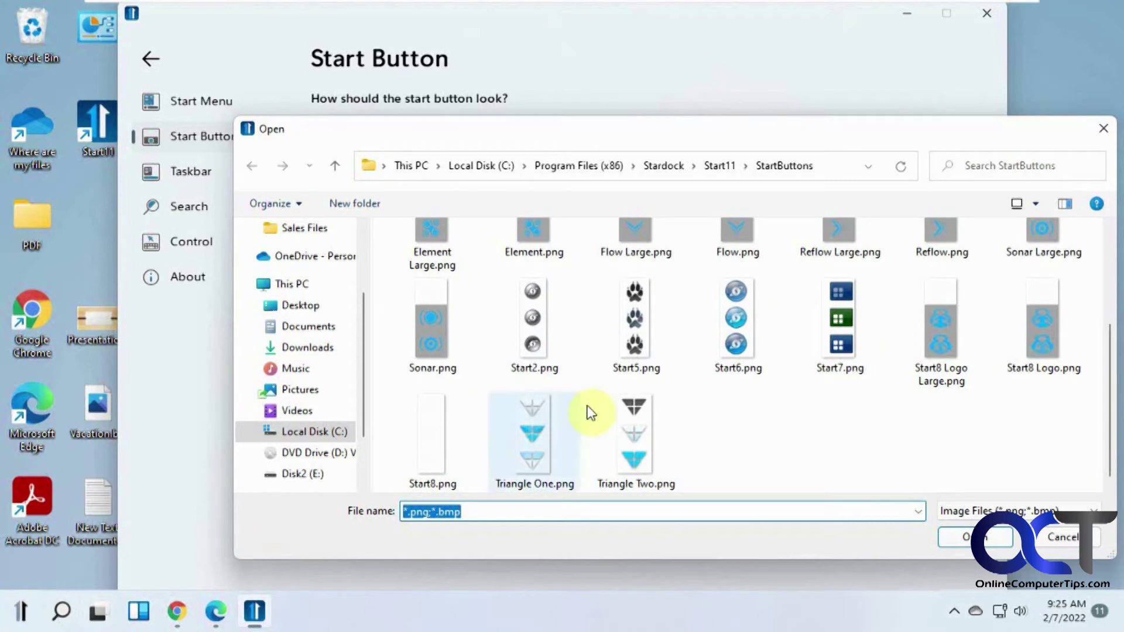
{"action": "left_click", "coordinate": [633, 358]}
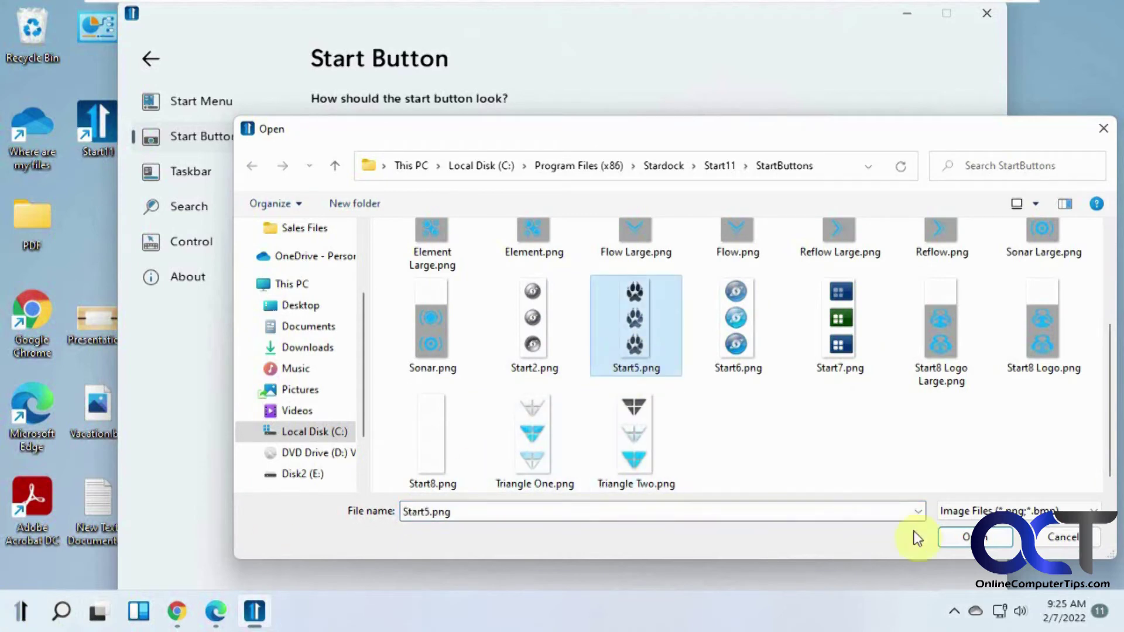
{"action": "left_click", "coordinate": [955, 535]}
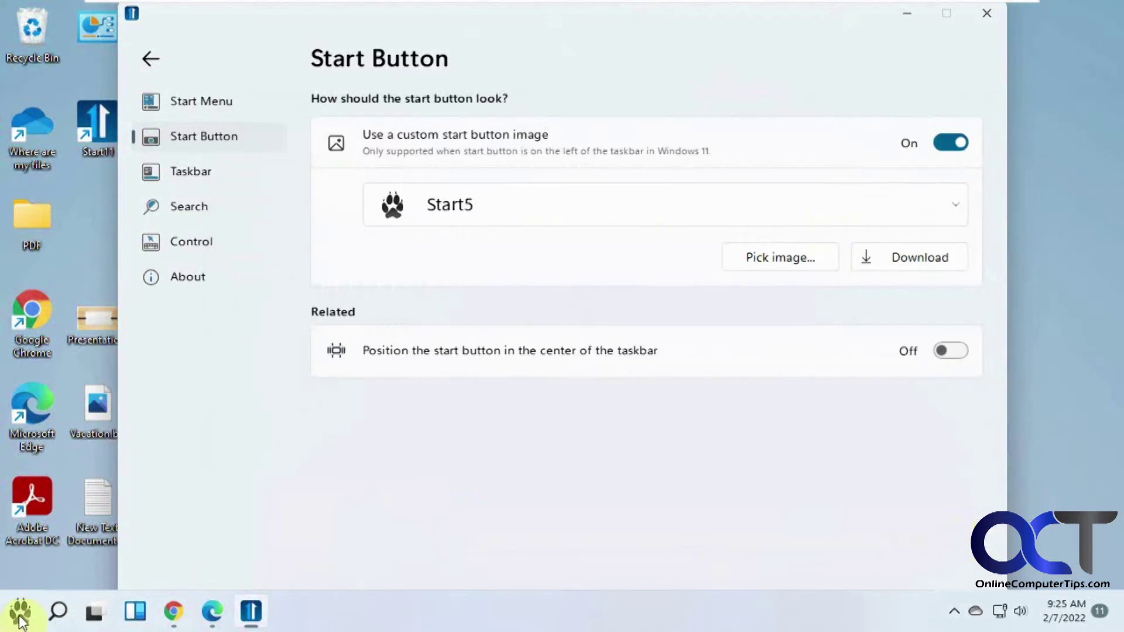
{"action": "left_click", "coordinate": [21, 615]}
{"action": "left_click", "coordinate": [21, 616]}
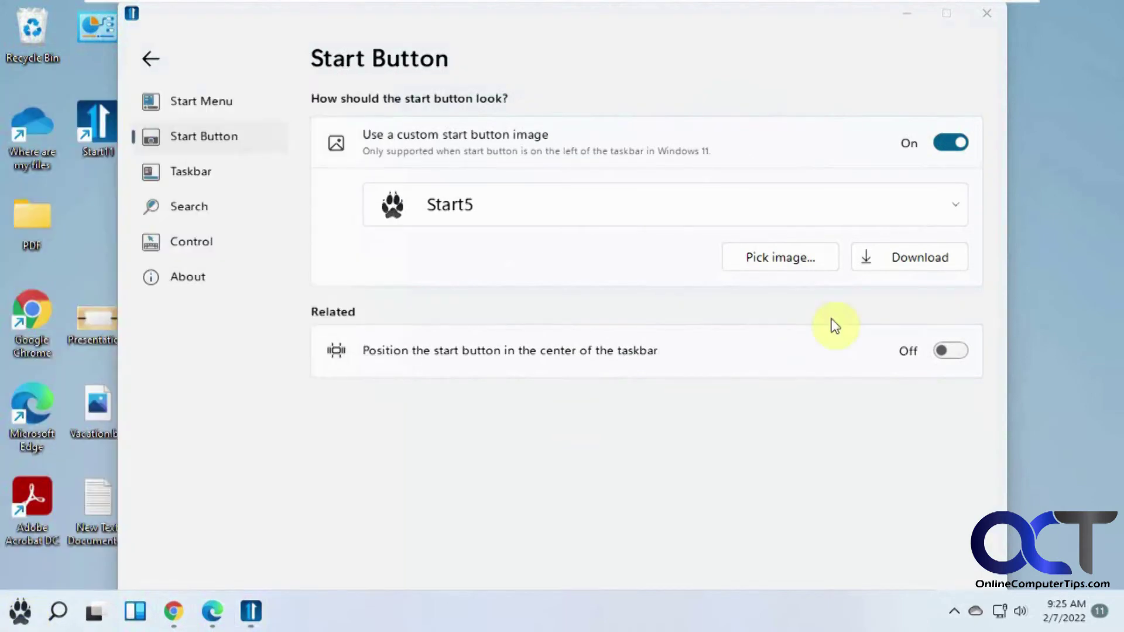
{"action": "left_click", "coordinate": [940, 144]}
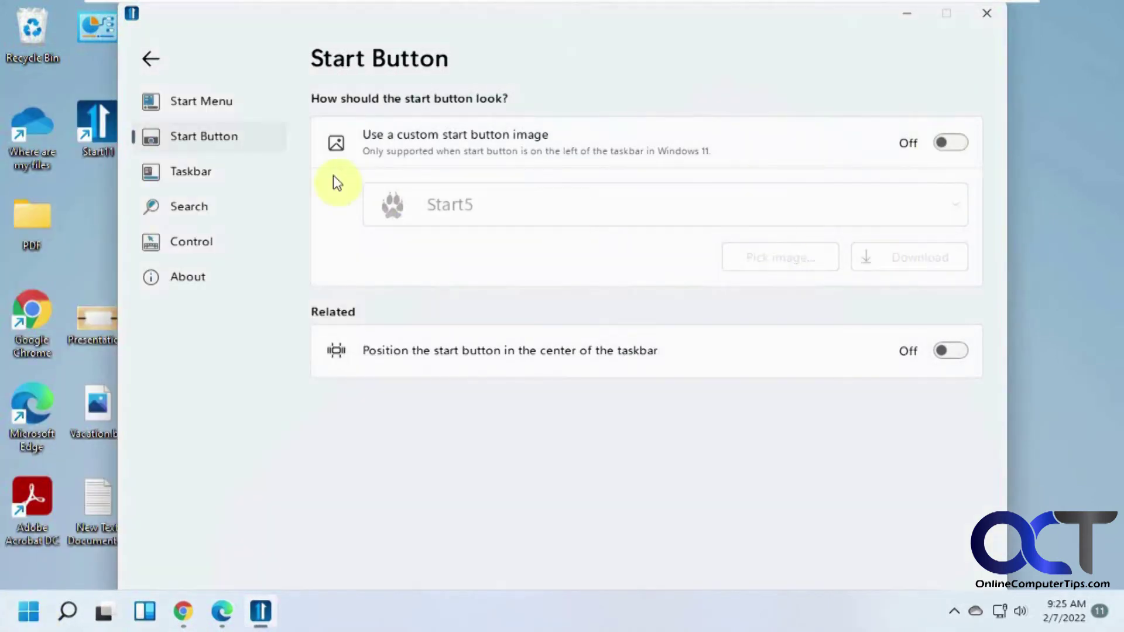
- Enable a custom taskbar texture, choose Grunge Stone 01, then switch the texture off
{"action": "left_click", "coordinate": [196, 171]}
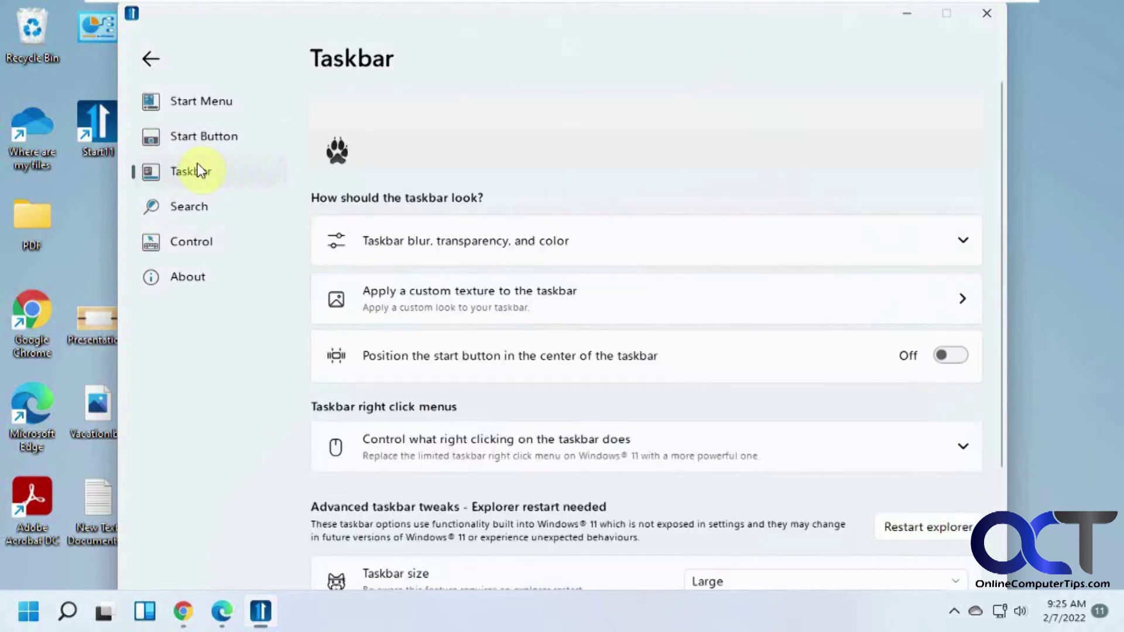
{"action": "left_click", "coordinate": [750, 241]}
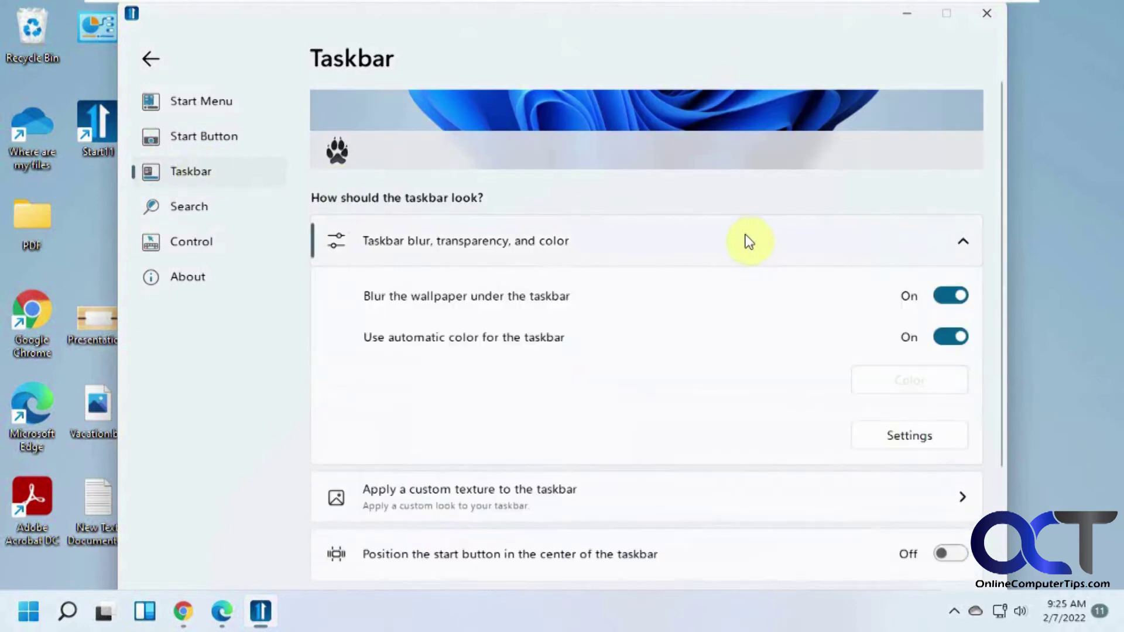
{"action": "left_click", "coordinate": [750, 241]}
{"action": "left_click", "coordinate": [722, 290]}
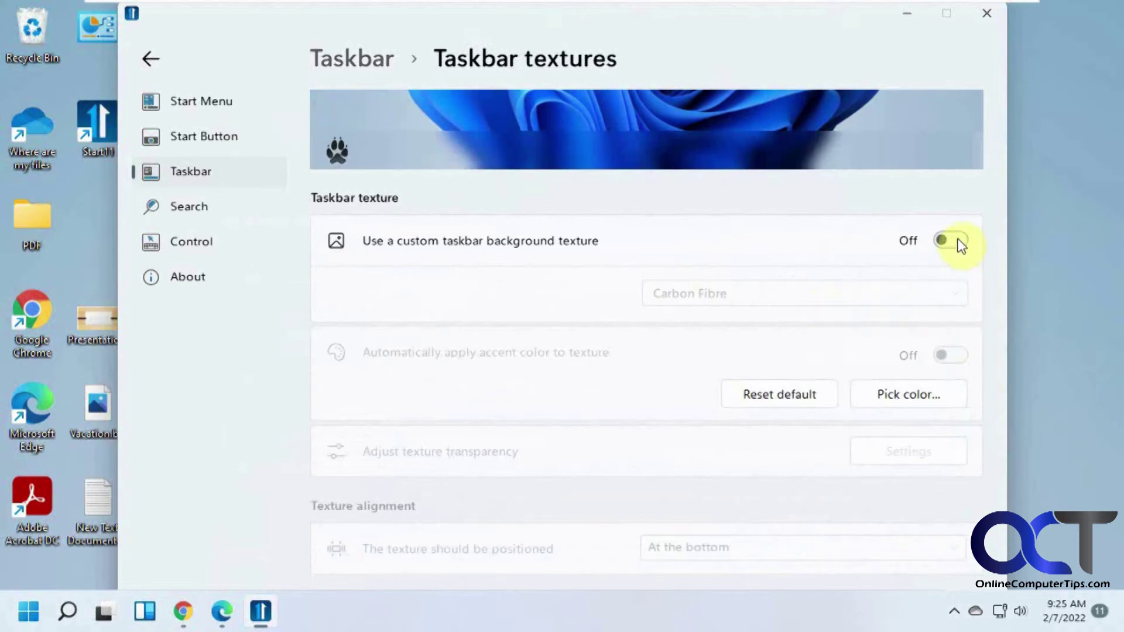
{"action": "left_click", "coordinate": [957, 242]}
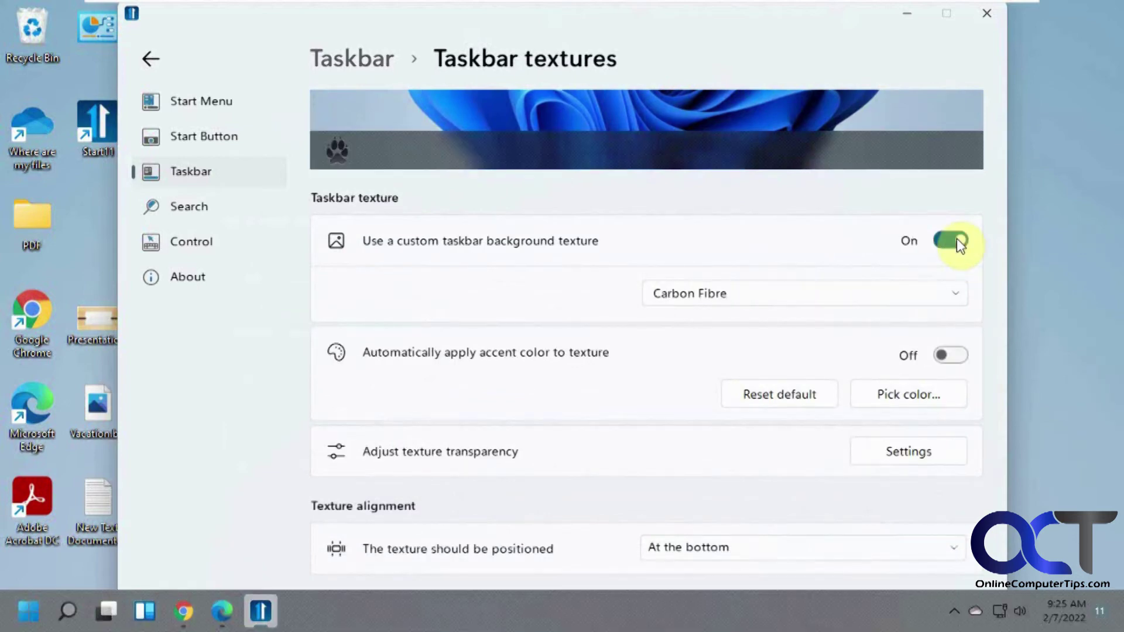
{"action": "left_click", "coordinate": [911, 291]}
{"action": "left_click", "coordinate": [907, 487]}
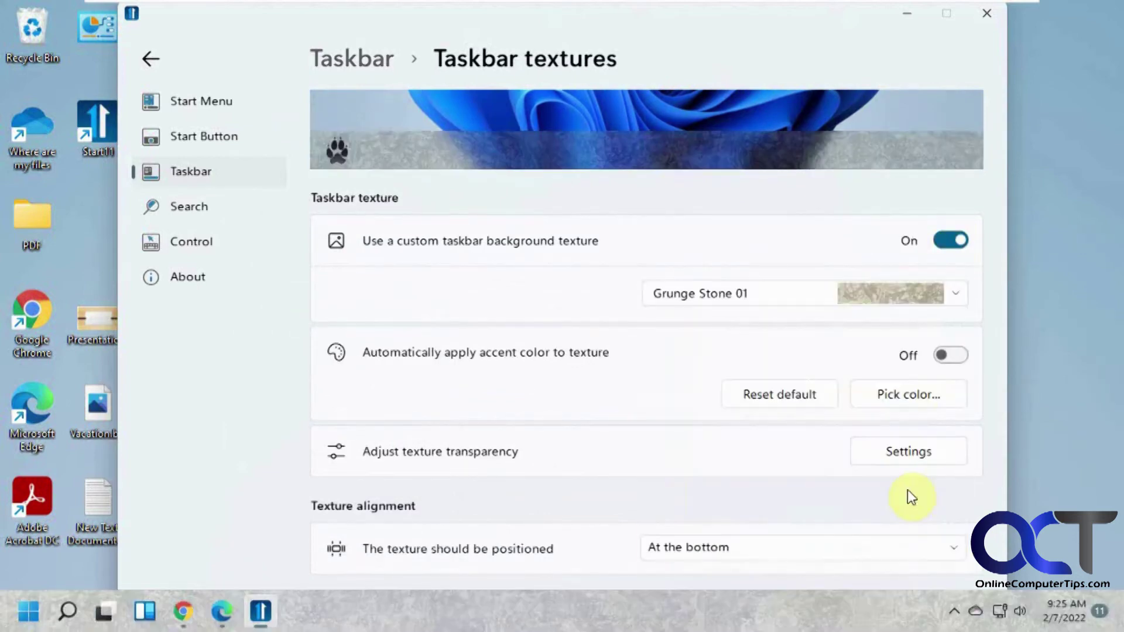
{"action": "left_click", "coordinate": [939, 241]}
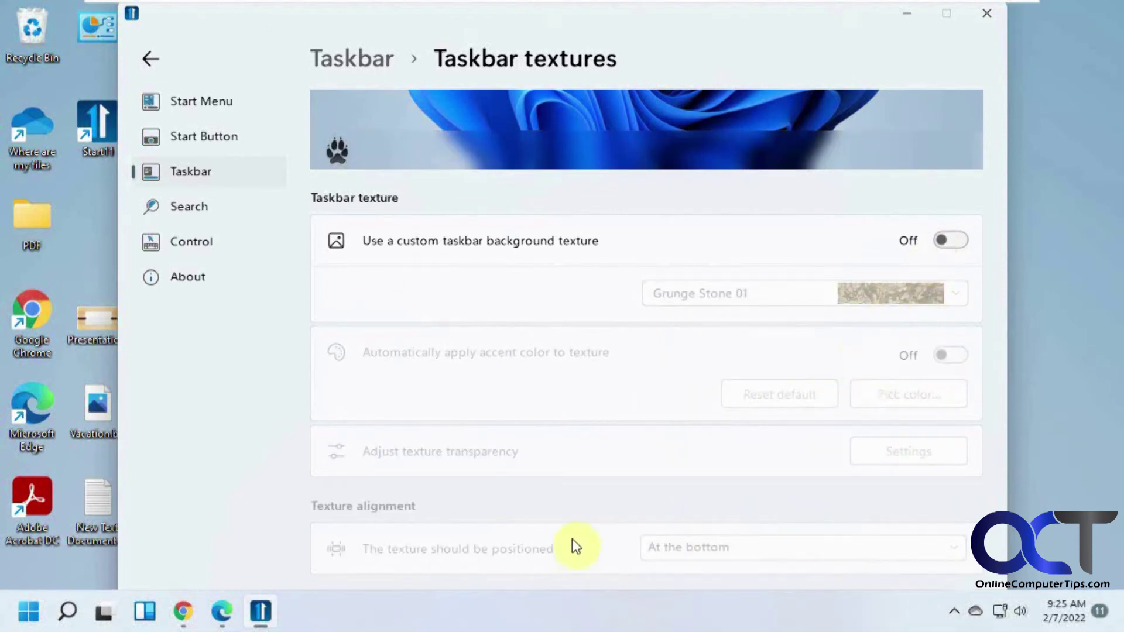
{"action": "left_click", "coordinate": [384, 57]}
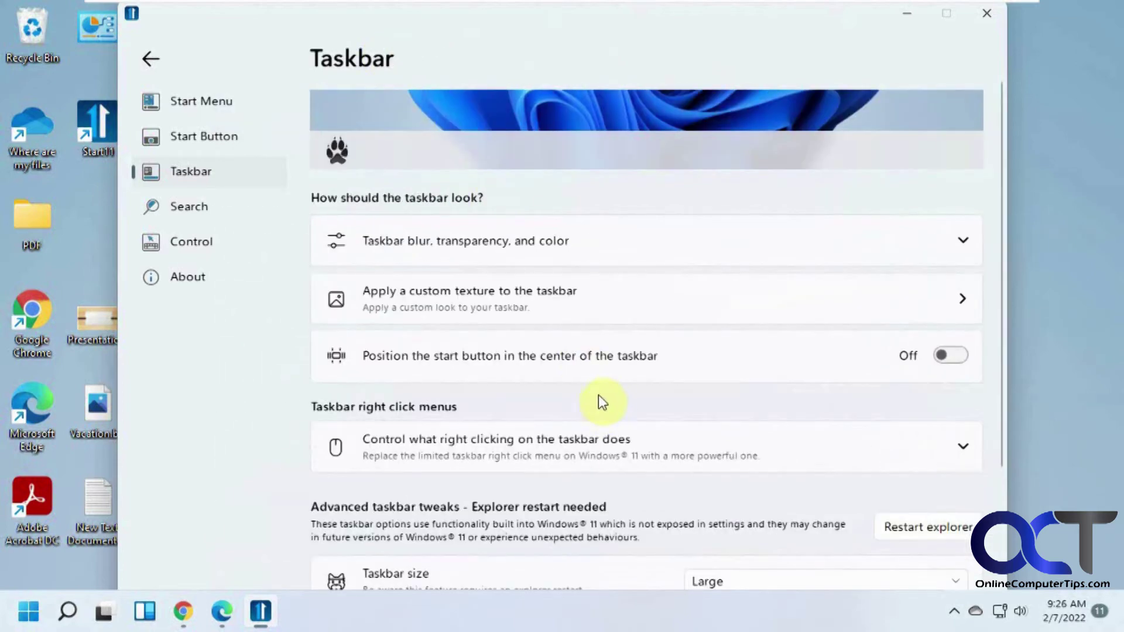
- Check the taskbar right-click options and context menu, then go to Search settings
{"action": "scroll", "coordinate": [603, 406], "scroll_direction": "down", "scroll_amount": 2}
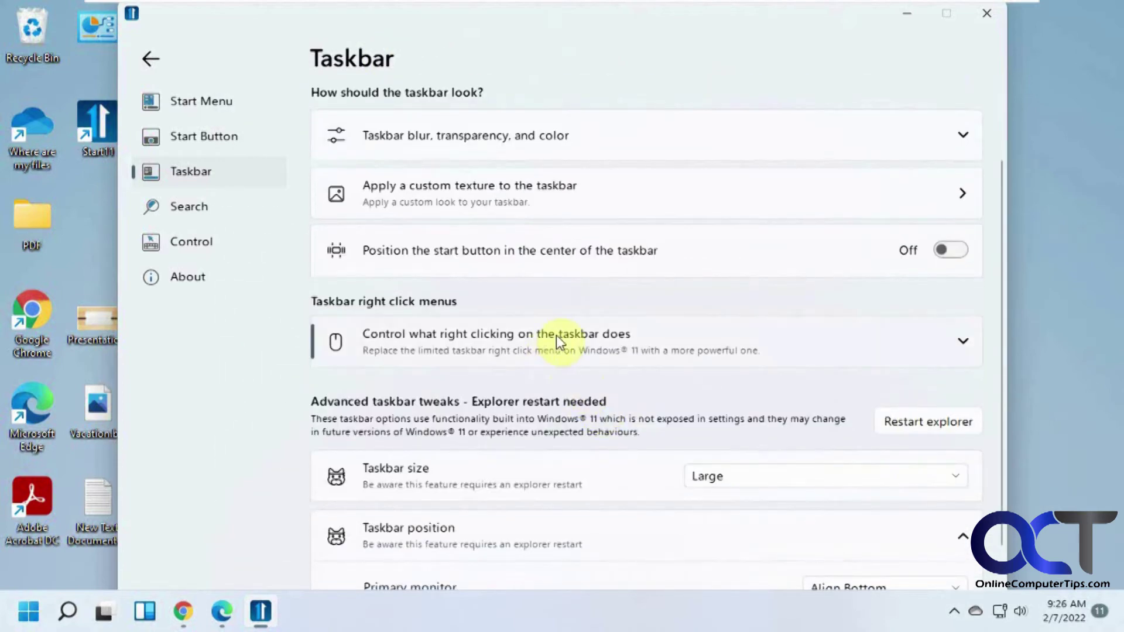
{"action": "left_click", "coordinate": [526, 335]}
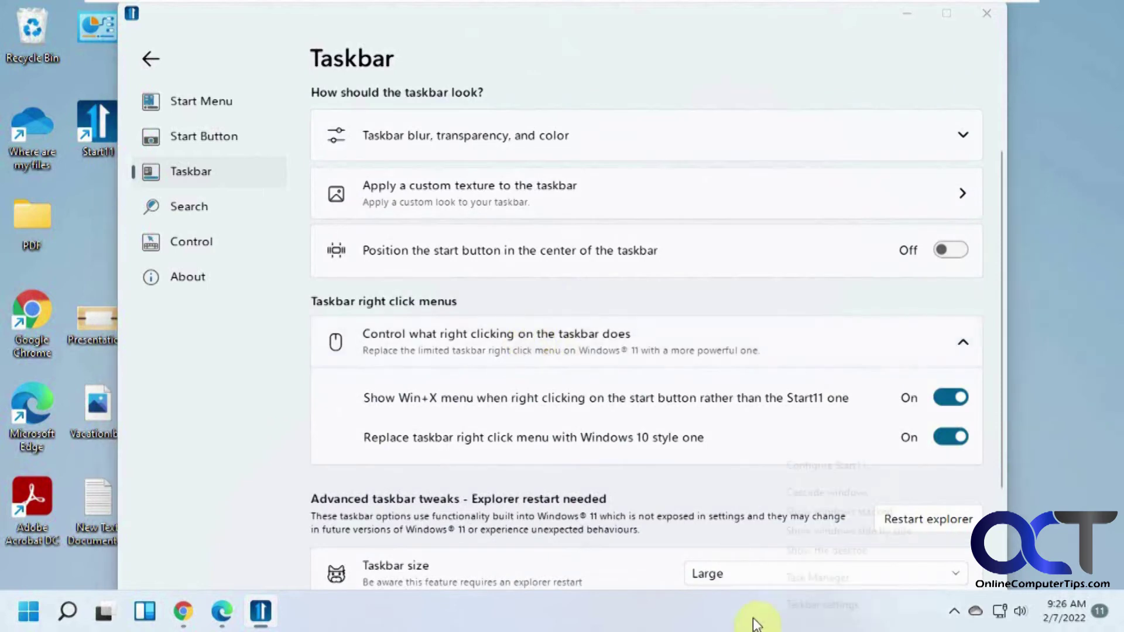
{"action": "right_click", "coordinate": [754, 618]}
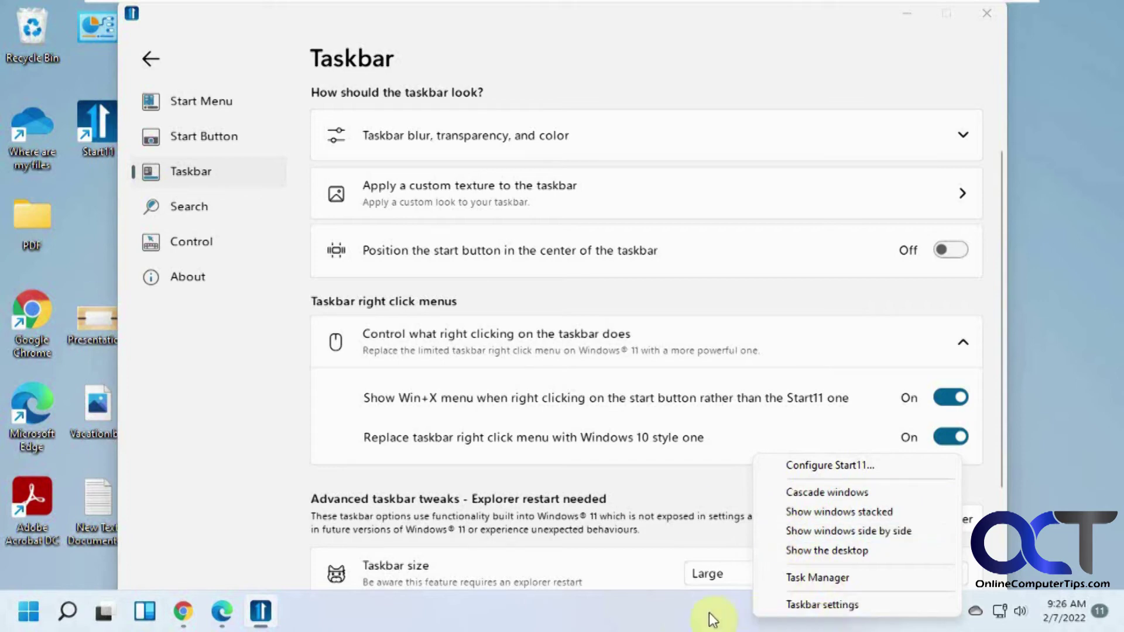
{"action": "left_click", "coordinate": [694, 494]}
{"action": "scroll", "coordinate": [722, 443], "scroll_direction": "down", "scroll_amount": 3}
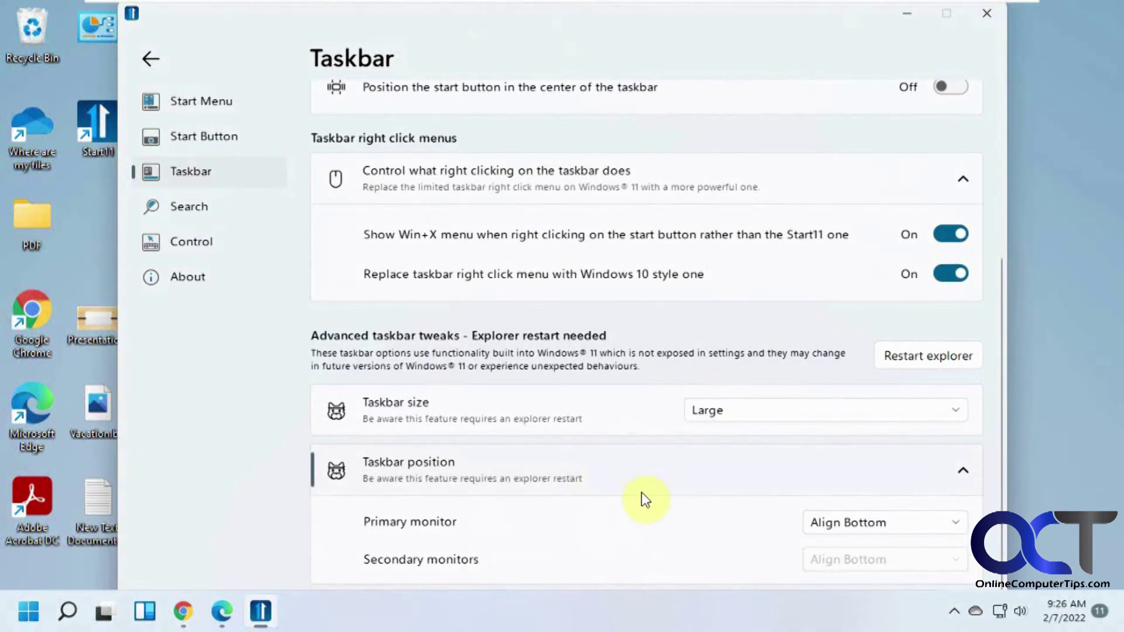
{"action": "left_click", "coordinate": [203, 204]}
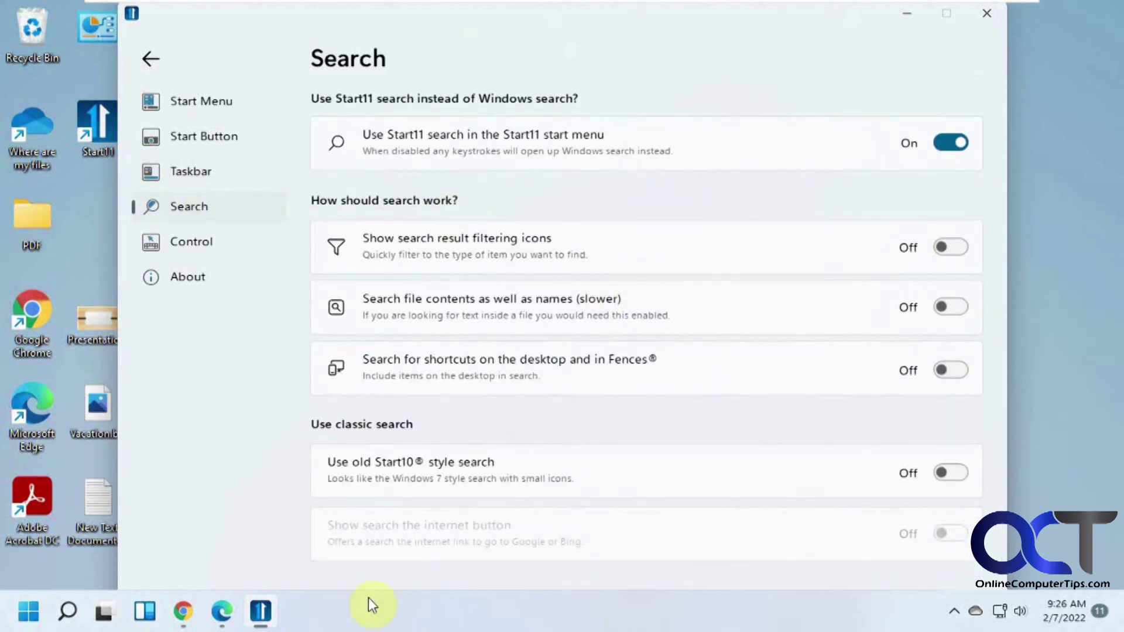
- Toggle the Start11 search setting and check the Start menu
{"action": "left_click", "coordinate": [28, 612]}
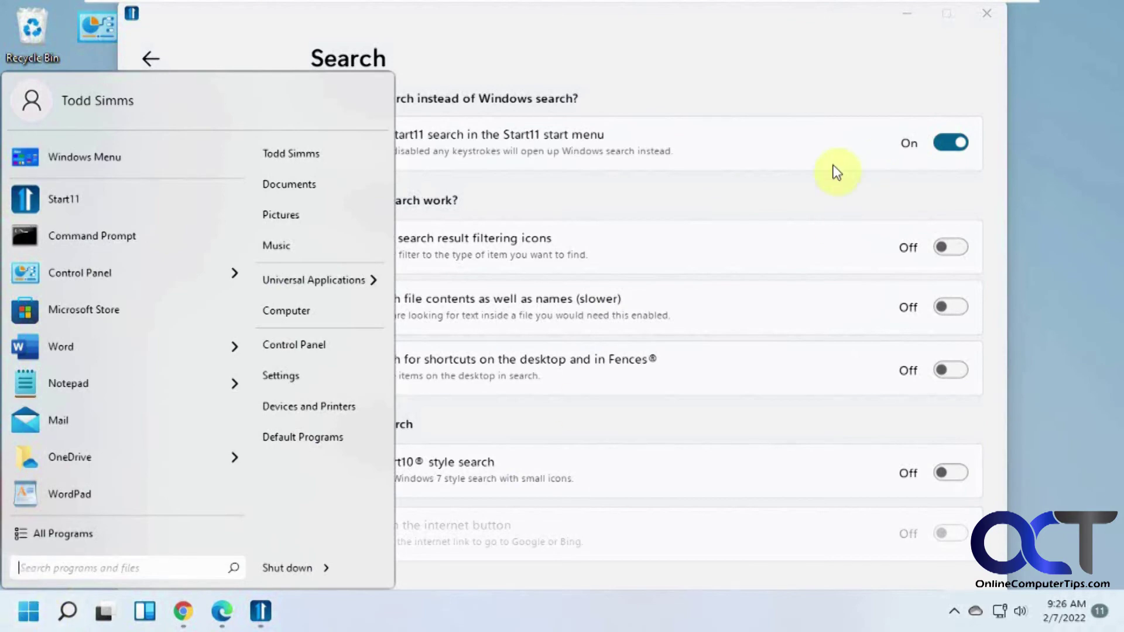
{"action": "left_click", "coordinate": [843, 179]}
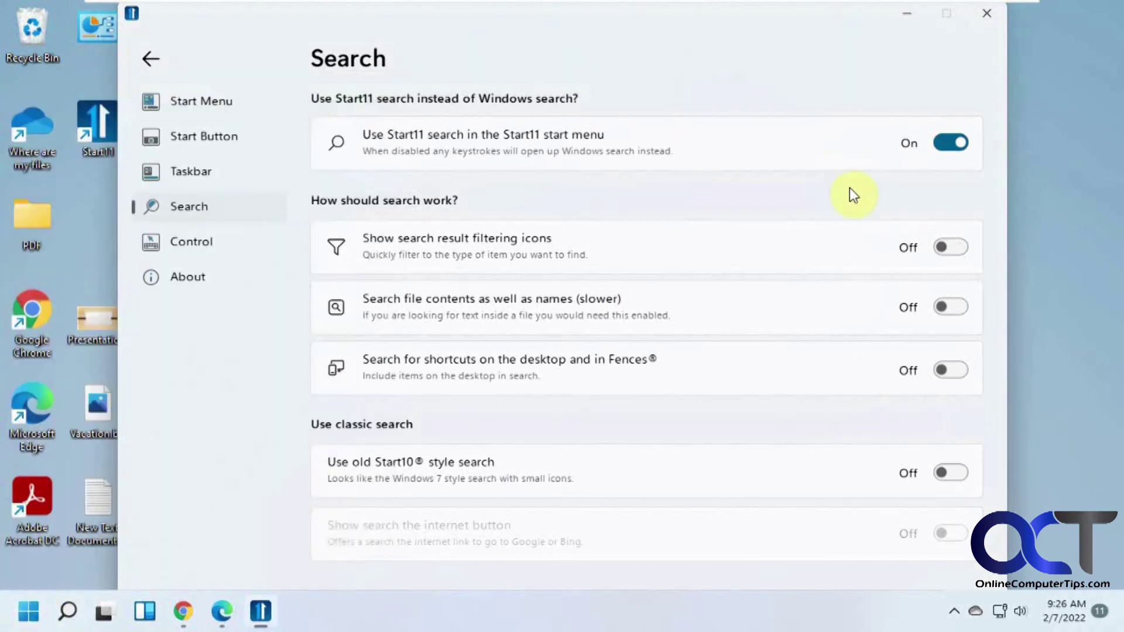
{"action": "left_click", "coordinate": [940, 143]}
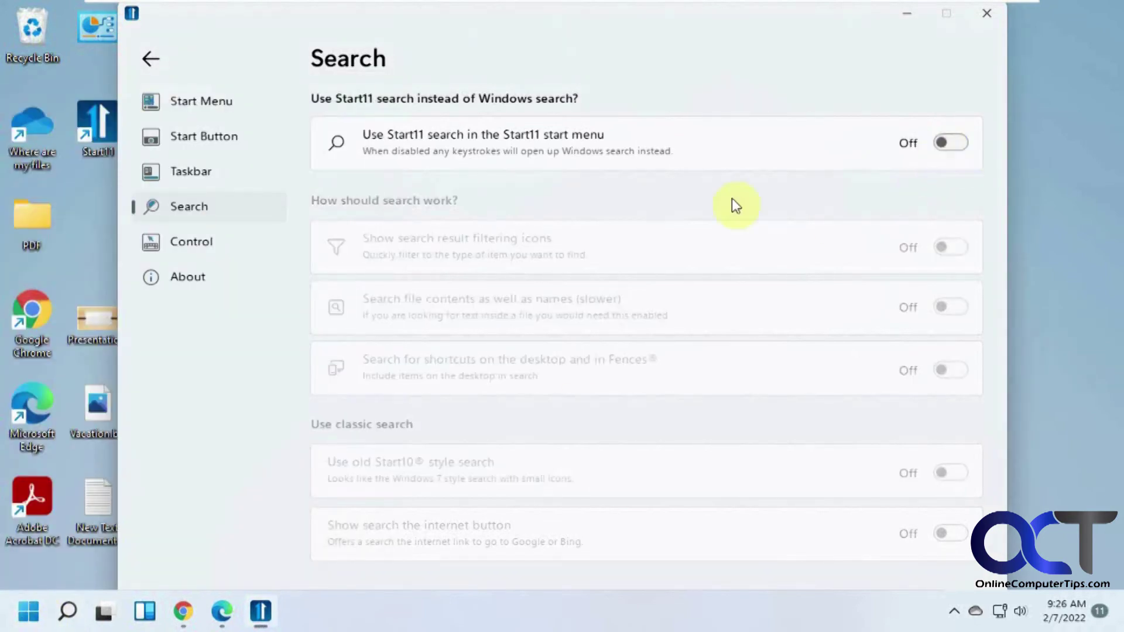
{"action": "left_click", "coordinate": [32, 613]}
{"action": "left_click", "coordinate": [33, 613]}
- Try the Windows 10 Style Start menu, then turn Start11 search on and test it
{"action": "left_click", "coordinate": [193, 115]}
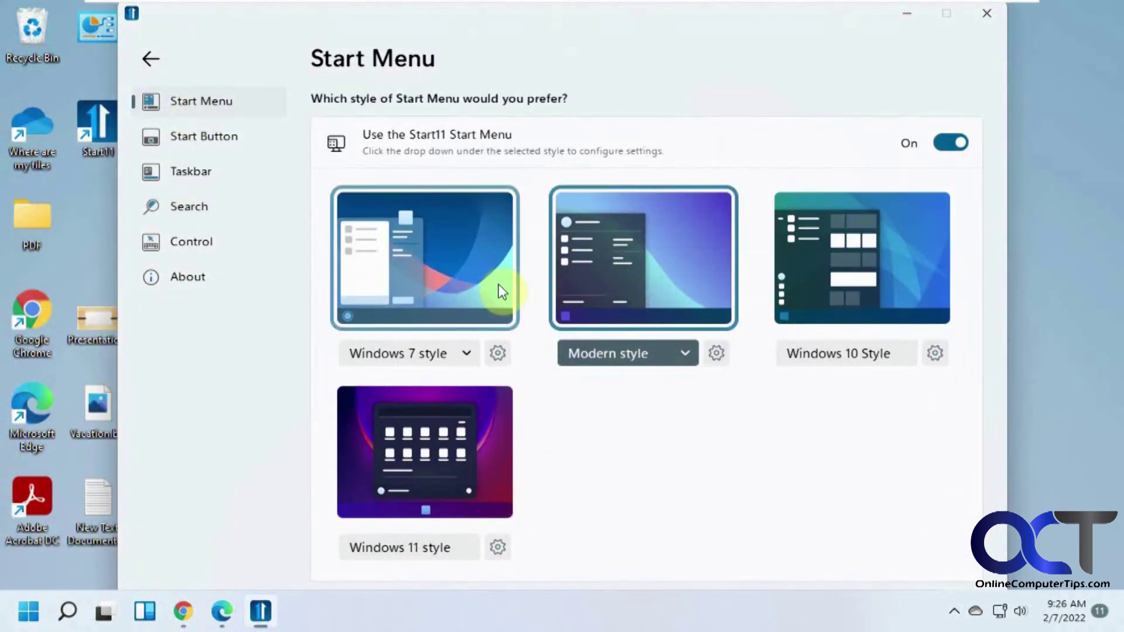
{"action": "left_click", "coordinate": [830, 273]}
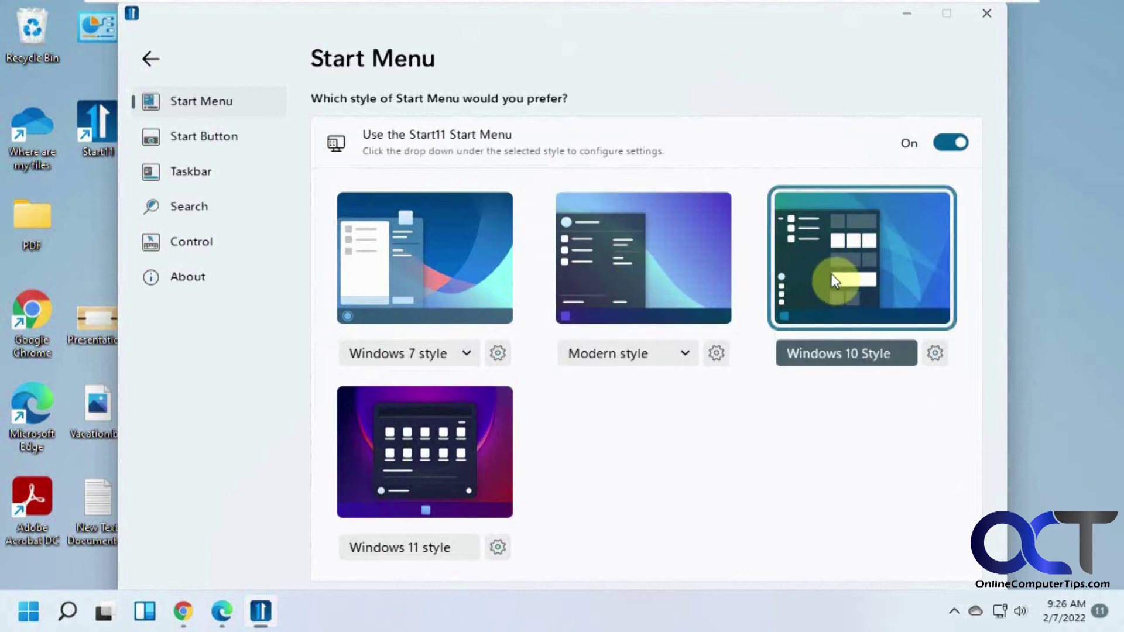
{"action": "left_click", "coordinate": [190, 207]}
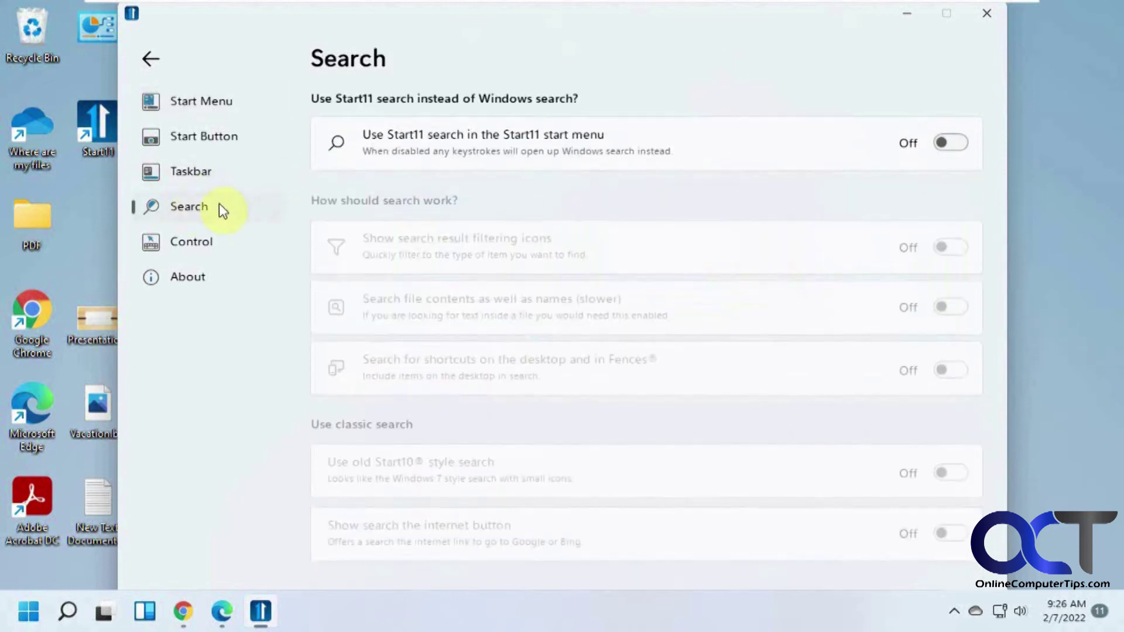
{"action": "left_click", "coordinate": [24, 612]}
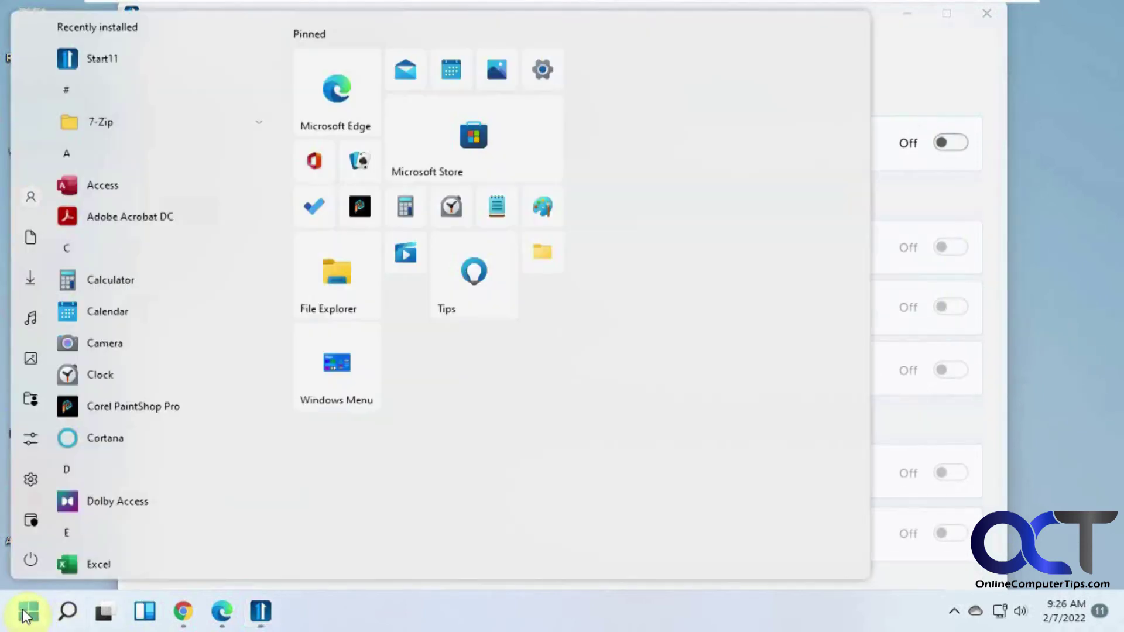
{"action": "left_click", "coordinate": [25, 613]}
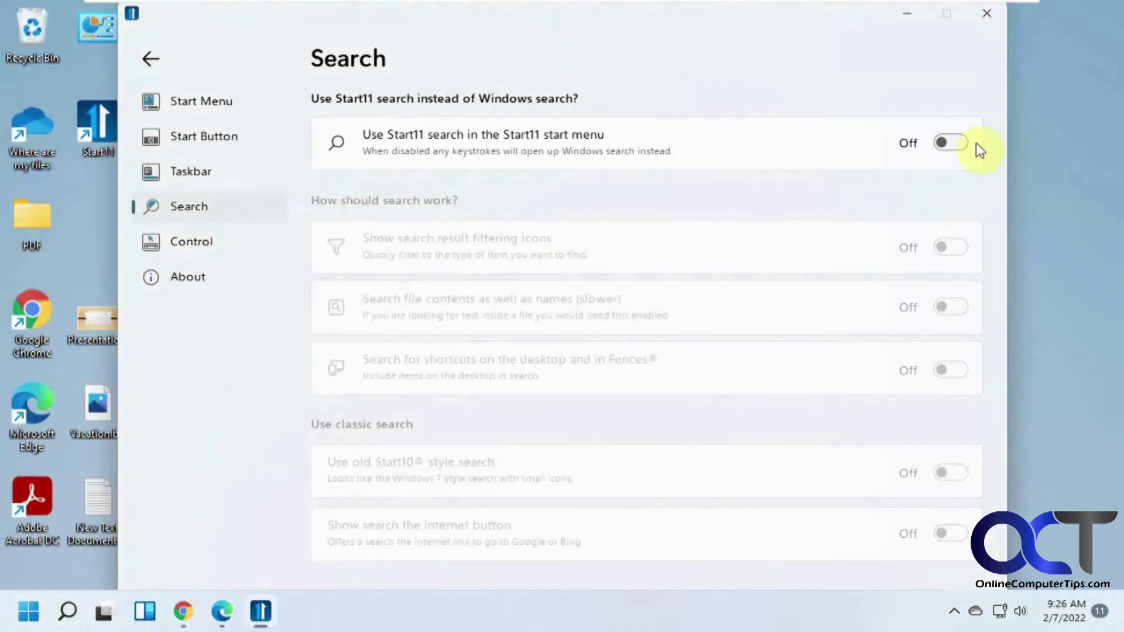
{"action": "left_click", "coordinate": [953, 145]}
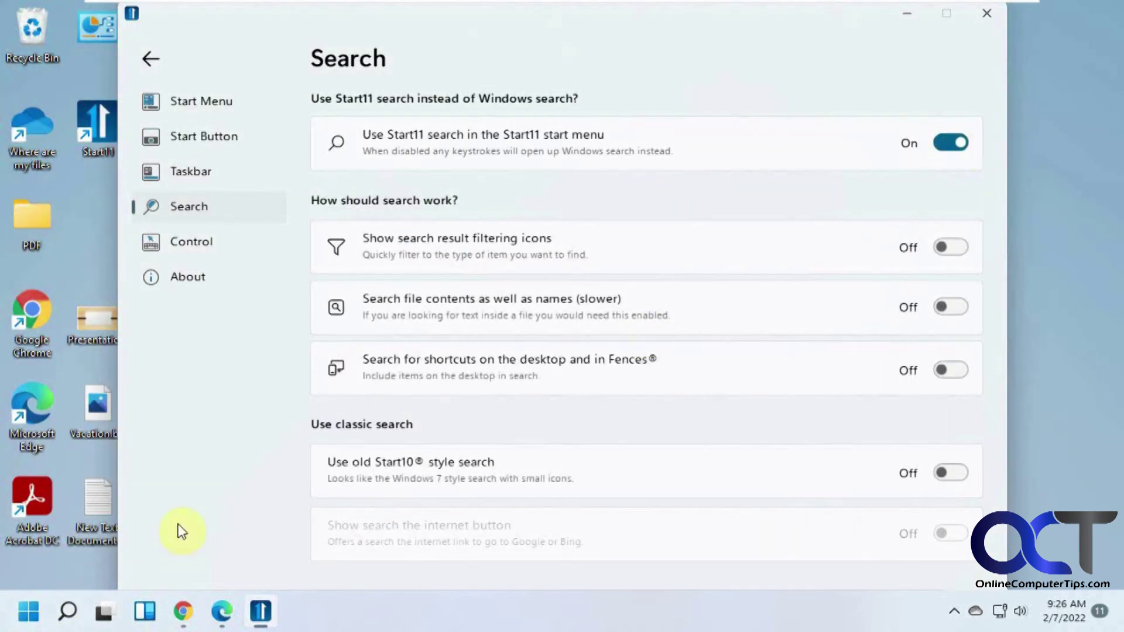
{"action": "left_click", "coordinate": [34, 612]}
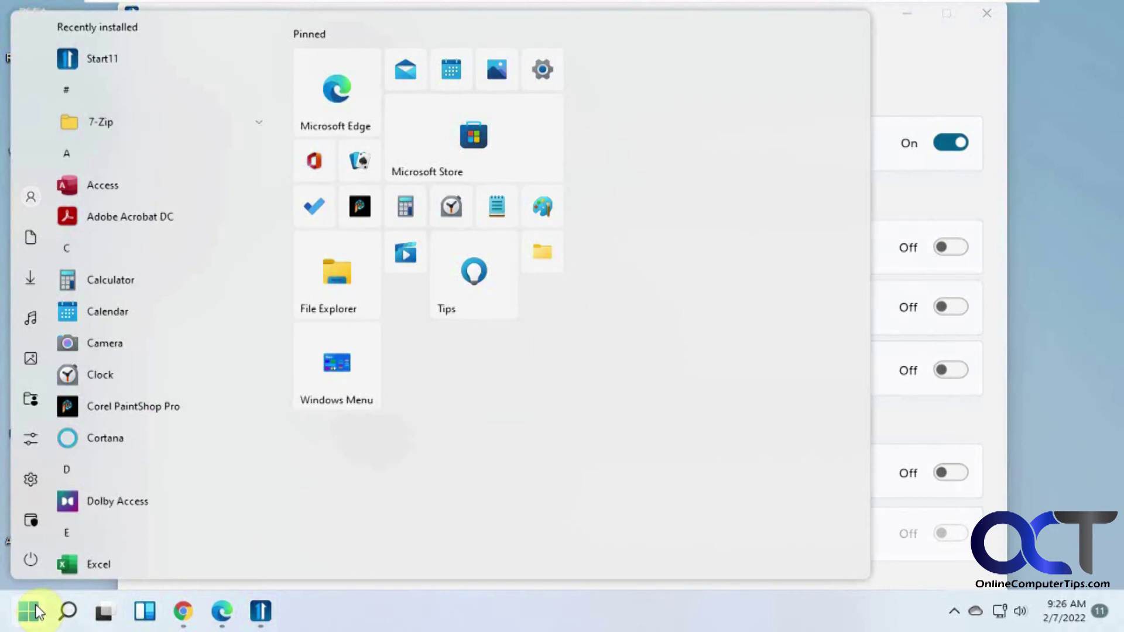
{"action": "left_click", "coordinate": [37, 605]}
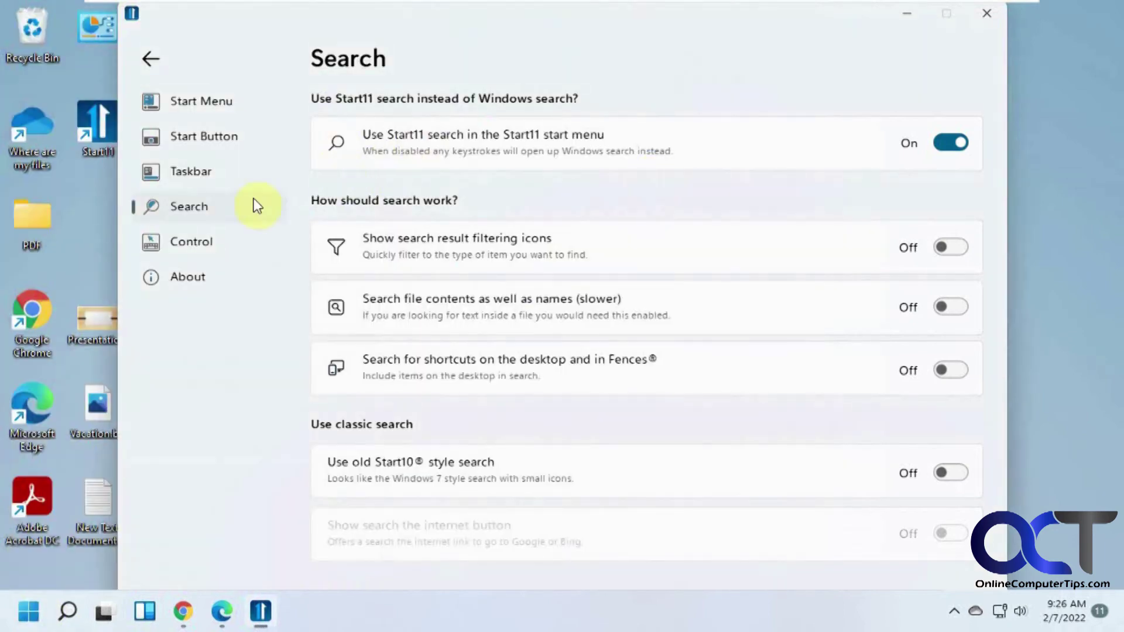
- Switch the Start menu to the Windows 11 style and preview it
{"action": "left_click", "coordinate": [210, 103]}
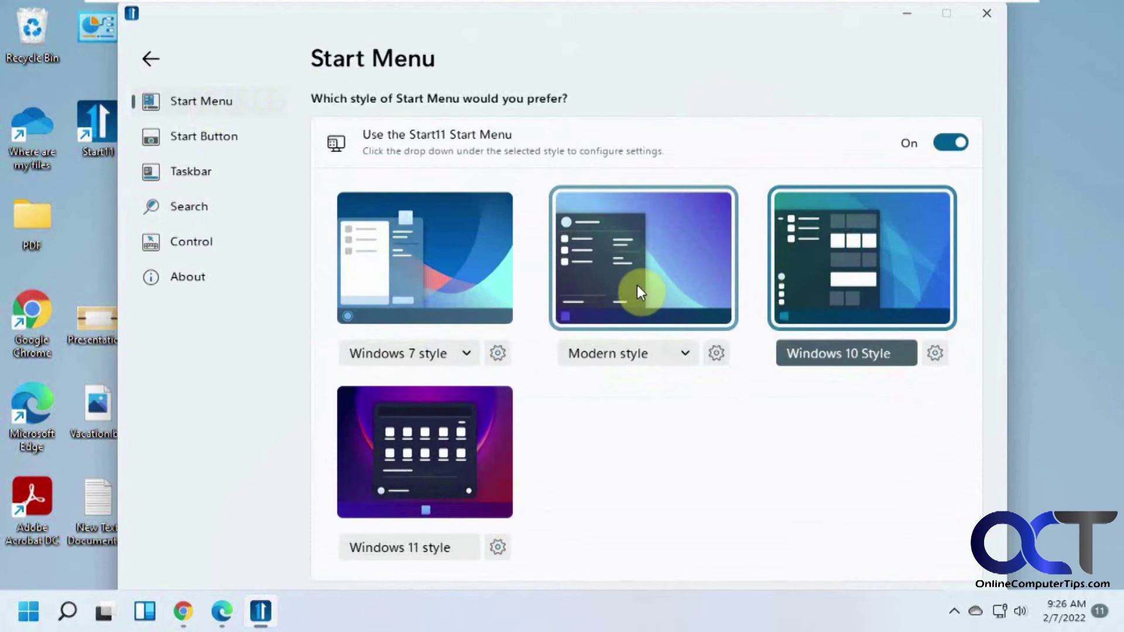
{"action": "left_click", "coordinate": [448, 434]}
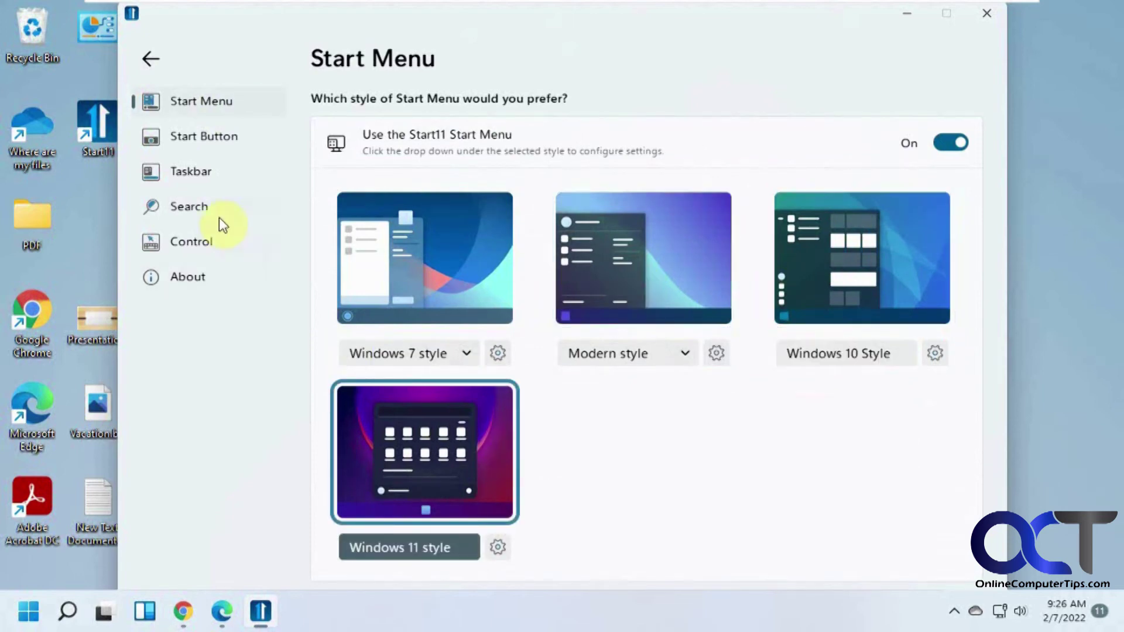
{"action": "left_click", "coordinate": [204, 208]}
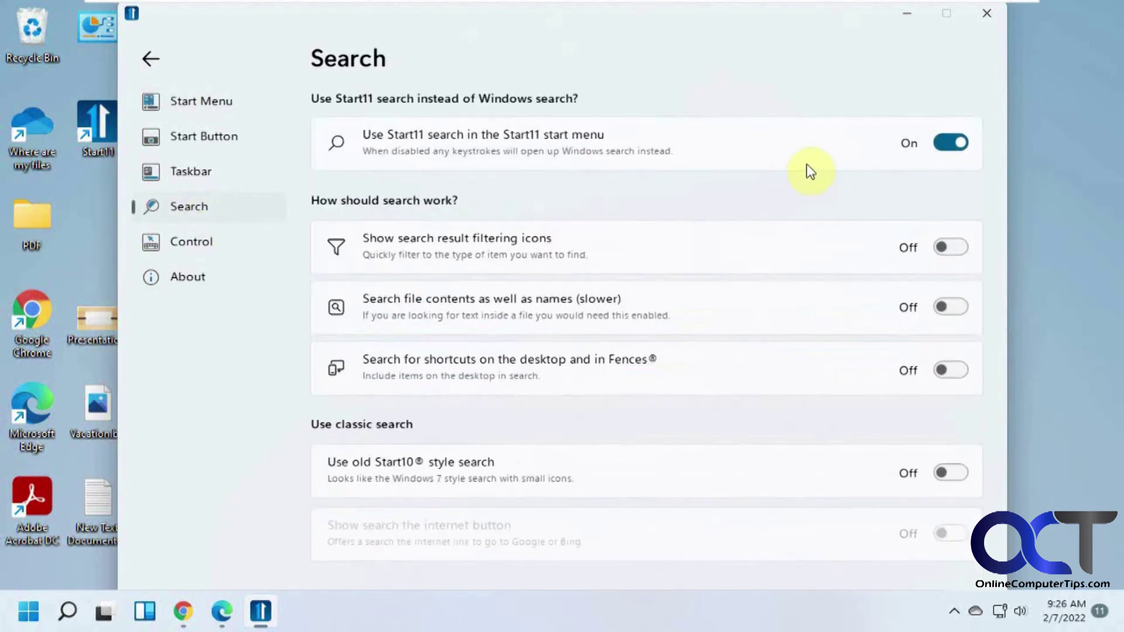
{"action": "left_click", "coordinate": [27, 615]}
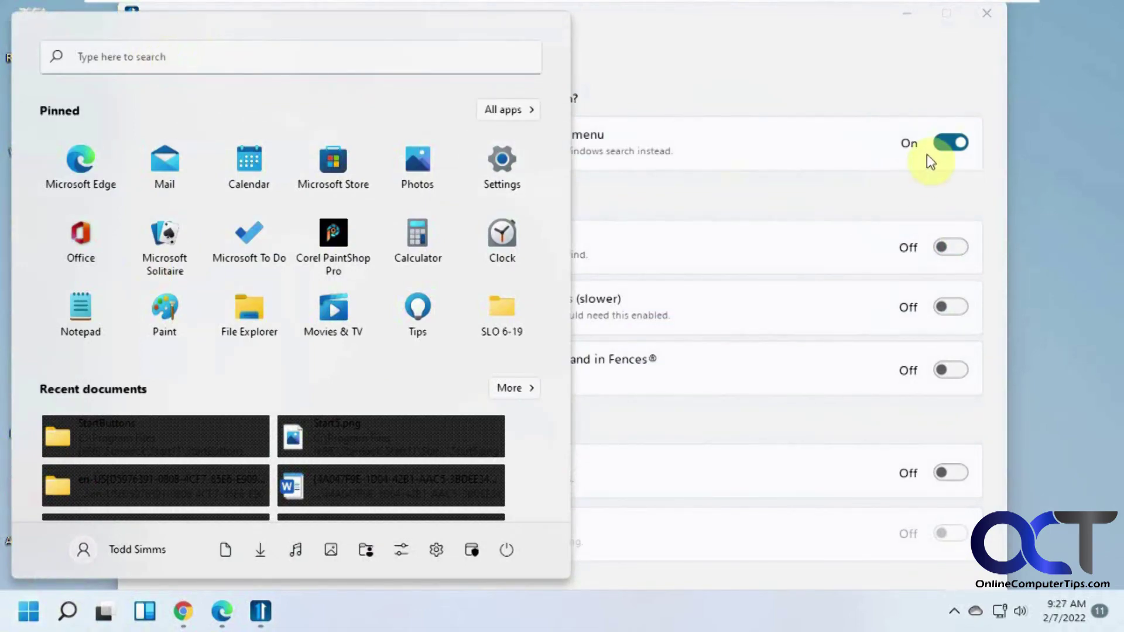
- Turn Start11 search off, check the Start menu, then show the Taskbar settings
{"action": "left_click", "coordinate": [948, 140]}
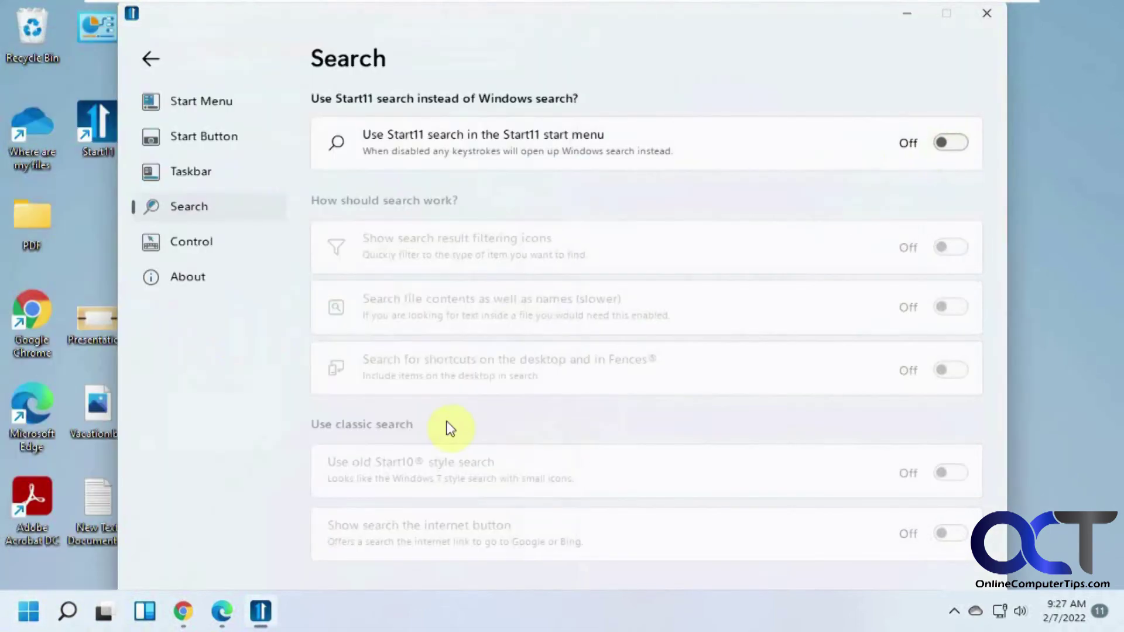
{"action": "left_click", "coordinate": [14, 616]}
{"action": "left_click", "coordinate": [476, 468]}
{"action": "left_click", "coordinate": [208, 170]}
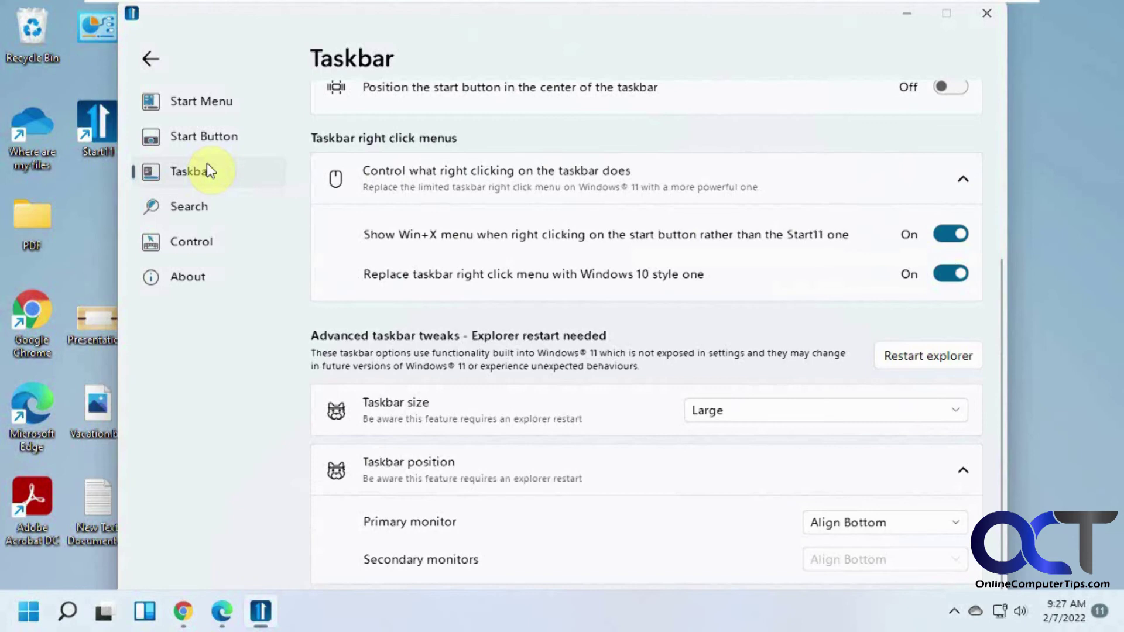
- On the Control page, keep the Start button opening the Start11 menu and test it
{"action": "left_click", "coordinate": [191, 241]}
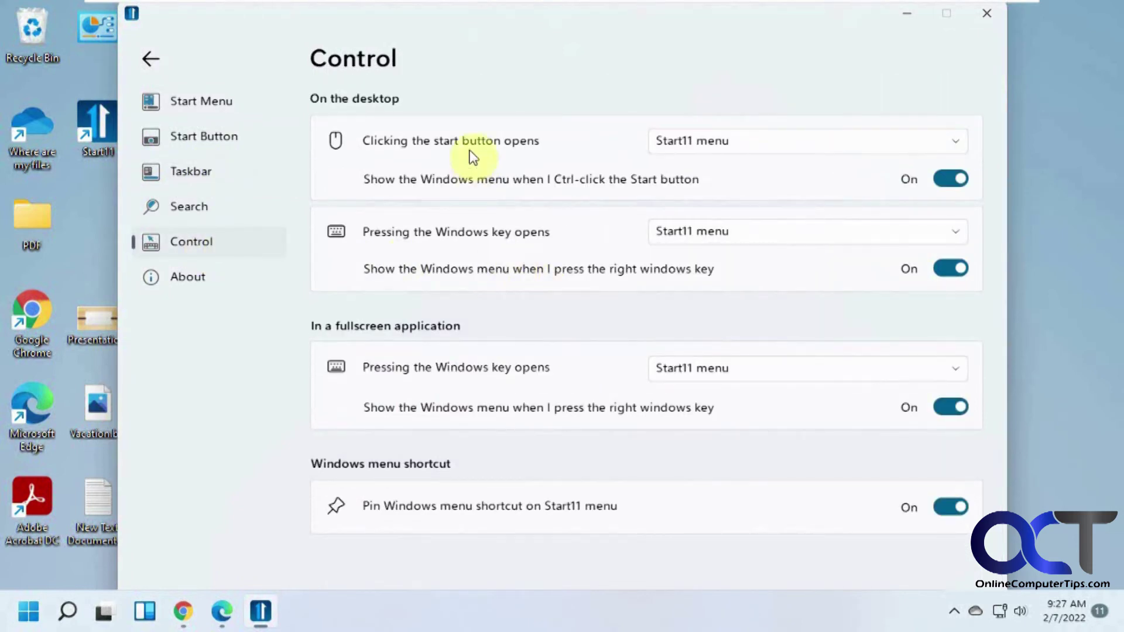
{"action": "left_click", "coordinate": [694, 143]}
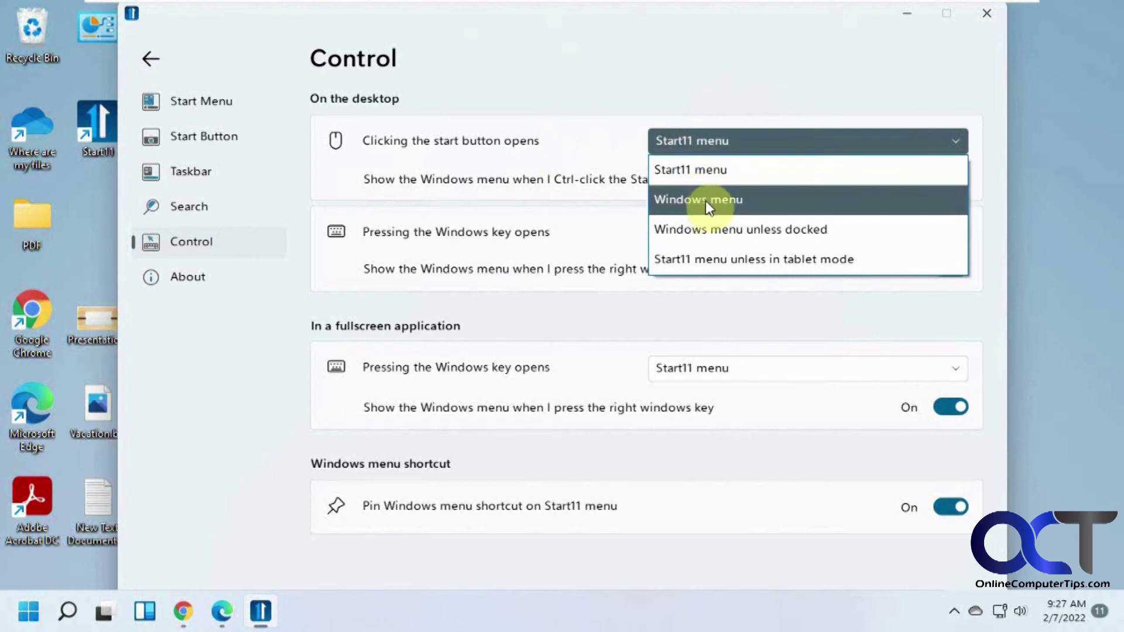
{"action": "left_click", "coordinate": [582, 168]}
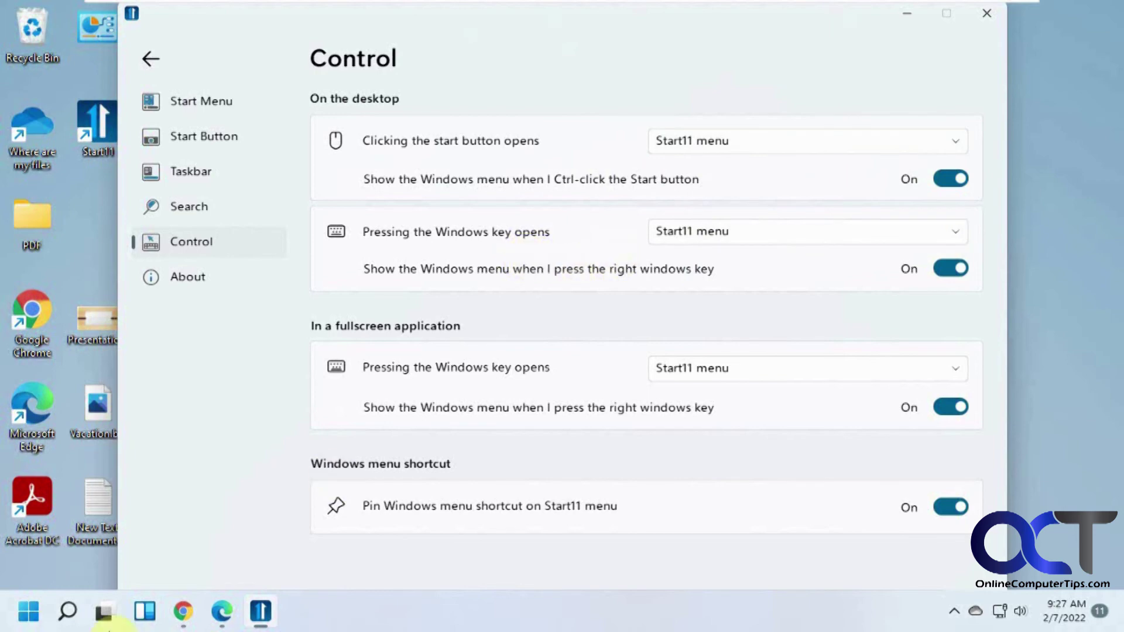
{"action": "left_click", "coordinate": [28, 612]}
{"action": "left_click", "coordinate": [28, 613]}
- Stop the right Windows key opening the Windows menu and test the Start button
{"action": "left_click", "coordinate": [944, 270]}
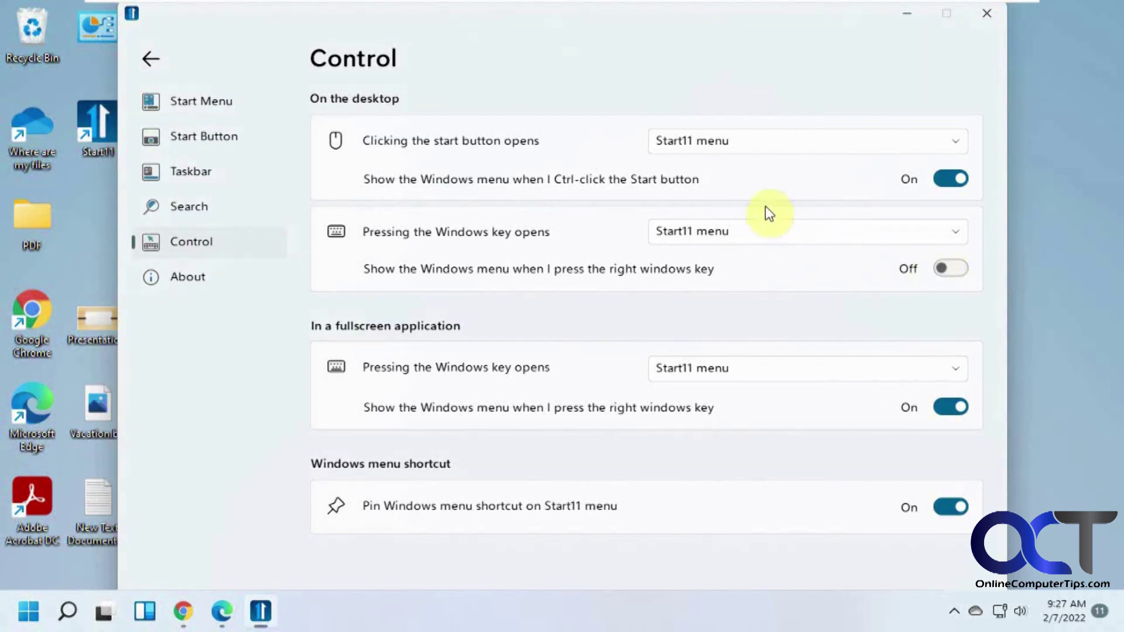
{"action": "left_click", "coordinate": [28, 612]}
{"action": "left_click", "coordinate": [28, 614]}
{"action": "left_click", "coordinate": [28, 613]}
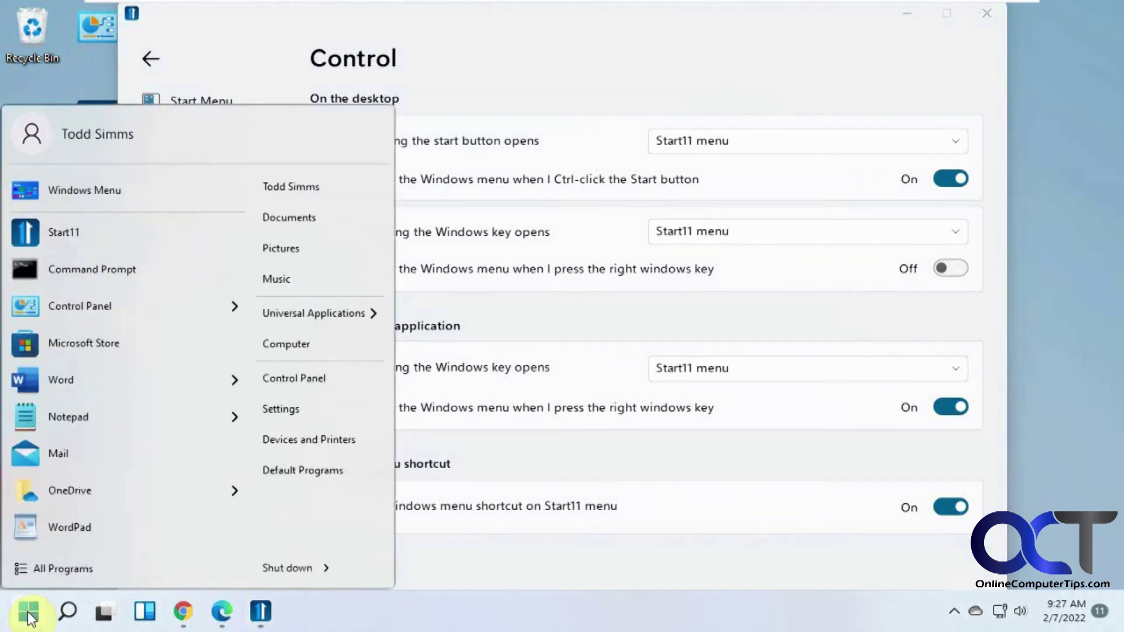
{"action": "left_click", "coordinate": [28, 614]}
- Make the Windows key open the Windows menu, comparing it with the Start11 menu
{"action": "left_click", "coordinate": [929, 234]}
{"action": "left_click", "coordinate": [873, 288]}
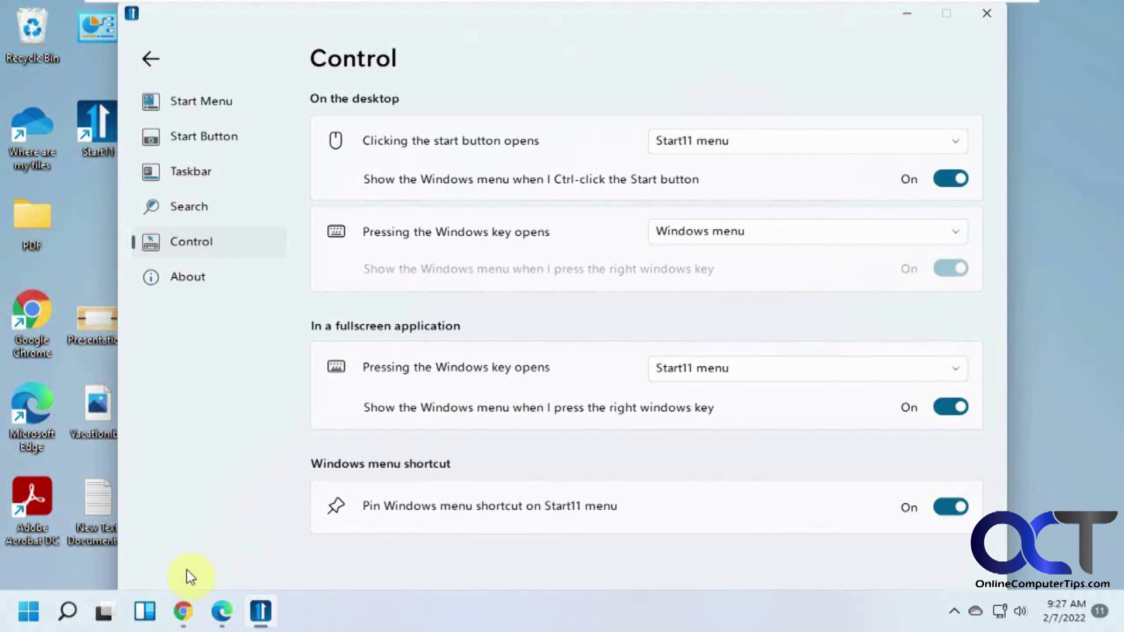
{"action": "key", "text": "super"}
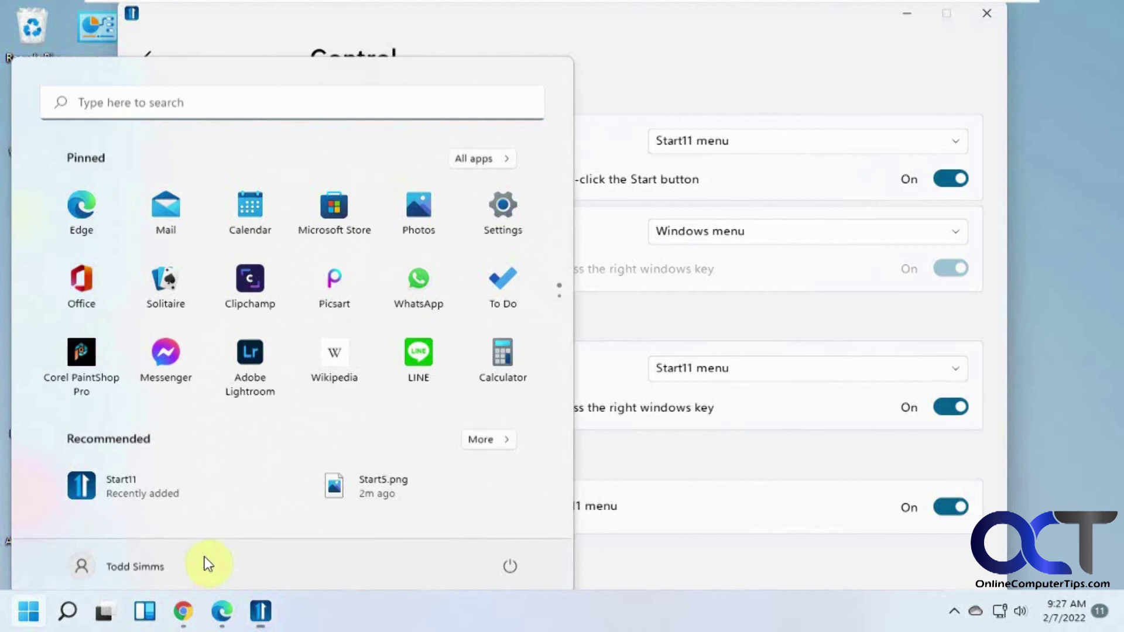
{"action": "left_click", "coordinate": [30, 611]}
{"action": "left_click", "coordinate": [29, 614]}
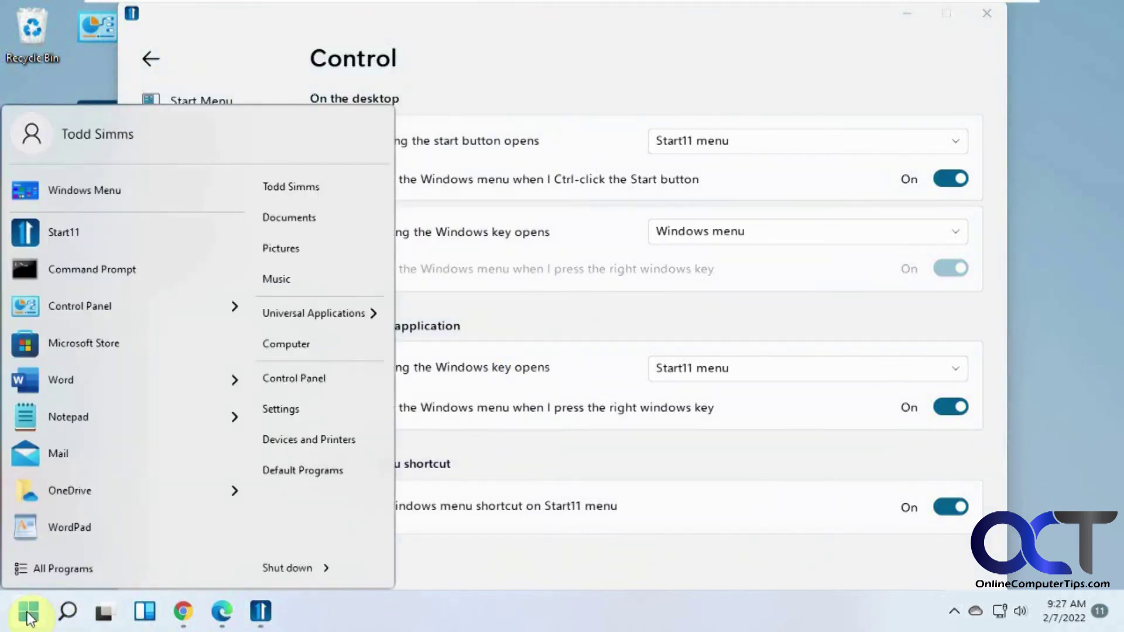
{"action": "left_click", "coordinate": [29, 616]}
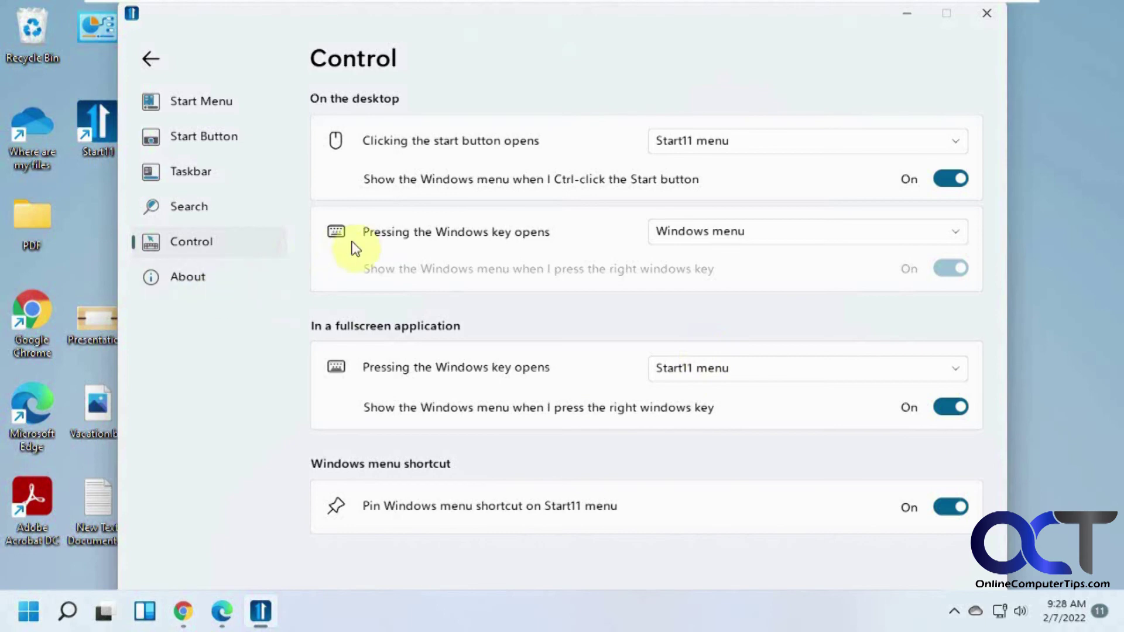
{"action": "left_click", "coordinate": [221, 100]}
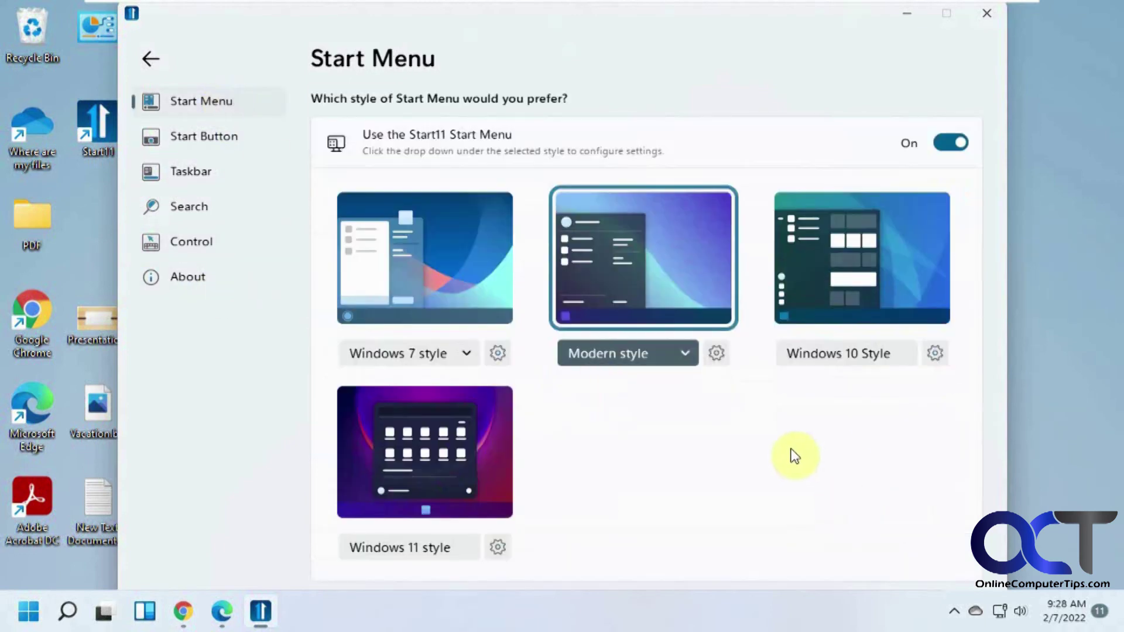
- Switch 'Use the Start11 Start Menu' off and confirm the Windows 11 menu appears
{"action": "left_click", "coordinate": [944, 142]}
{"action": "left_click", "coordinate": [28, 612]}
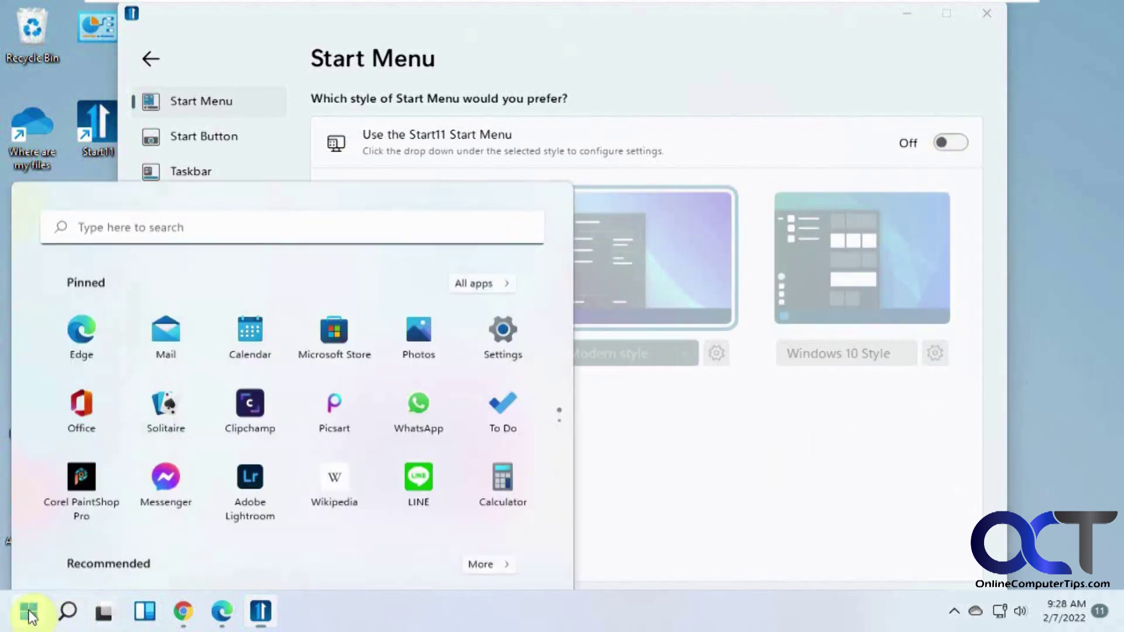
{"action": "left_click", "coordinate": [28, 613]}
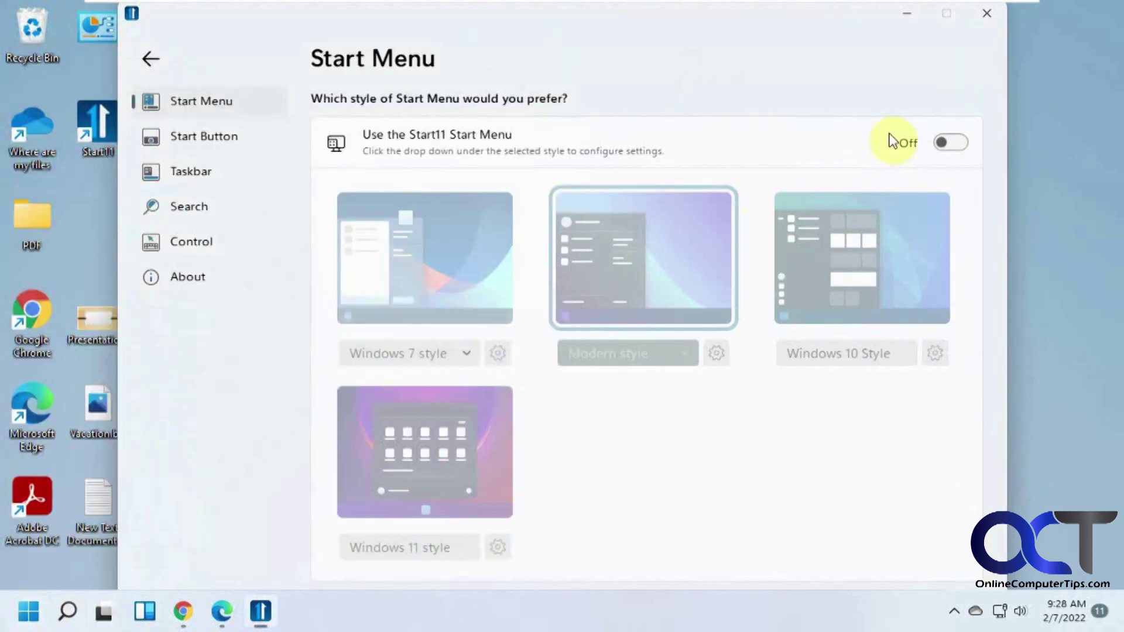